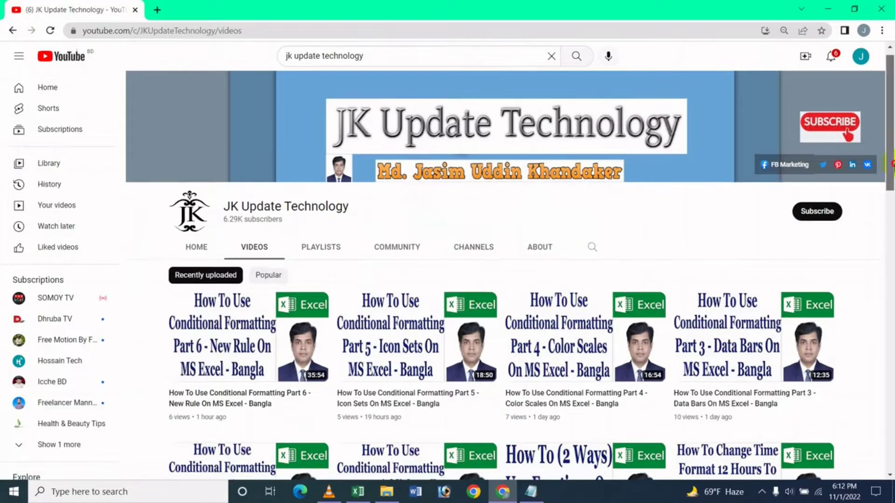
scroll(872, 172, "down", 3)
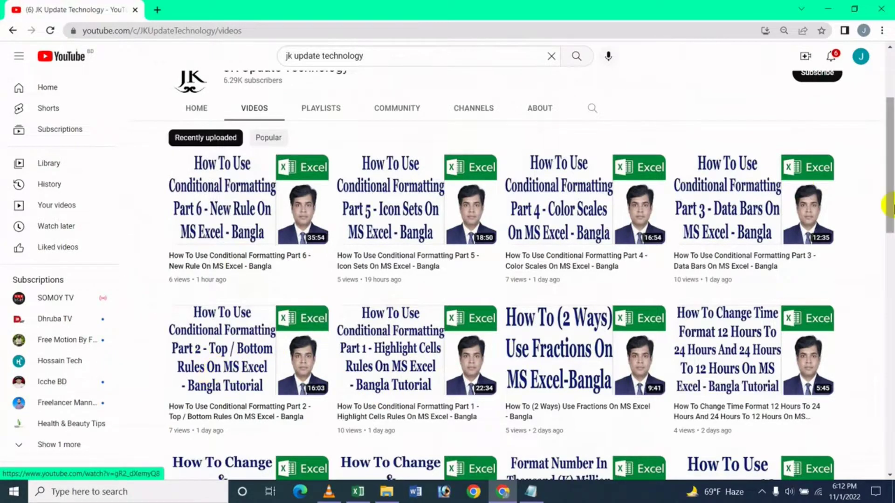
scroll(887, 194, "up", 1)
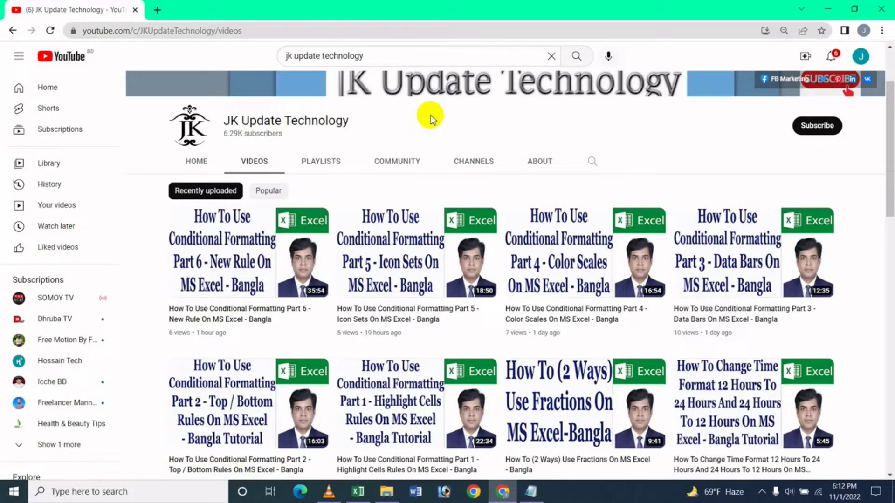
Switch to the Excel workbook and enter the label Highlight Value in cell I2 of the Part 7 sheet.
left_click(351, 492)
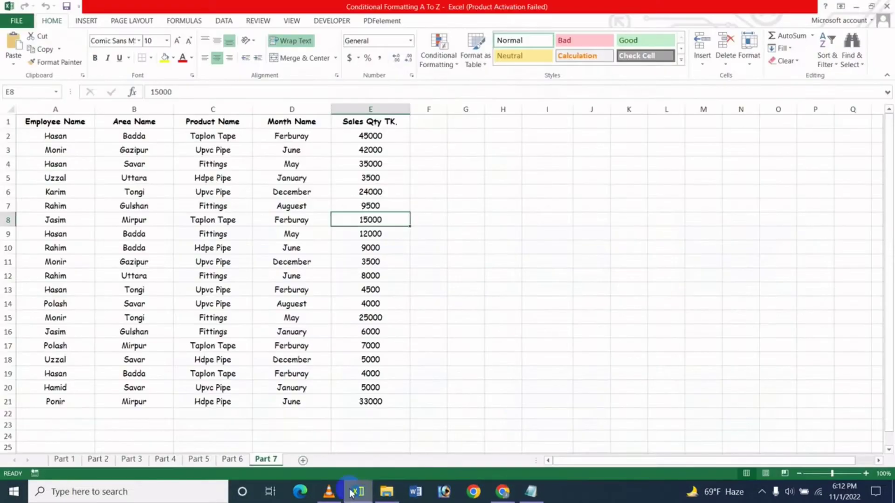
left_click(467, 209)
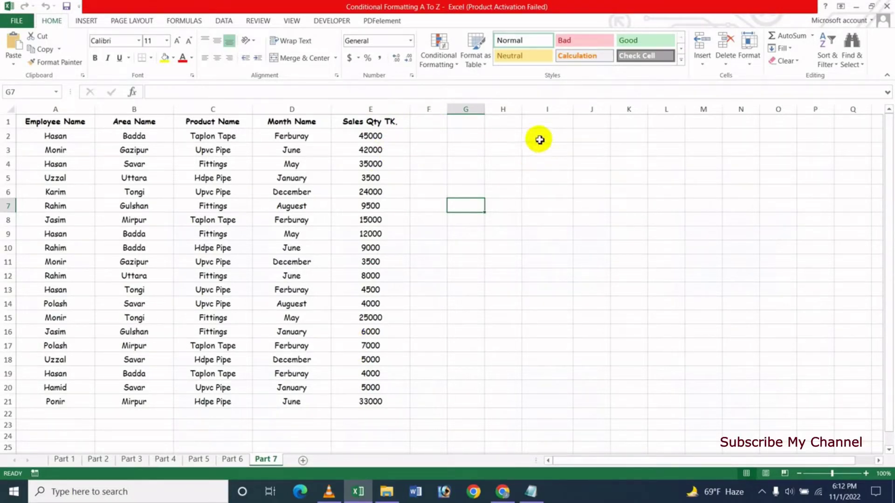
left_click(565, 135)
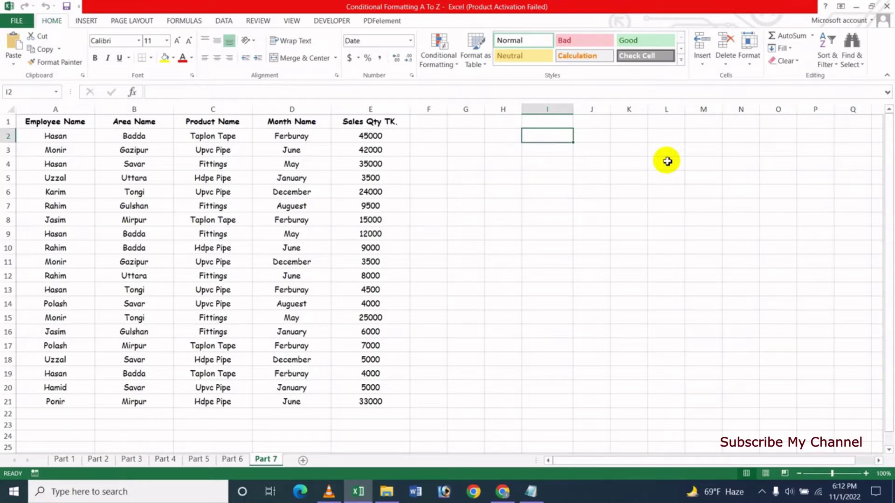
type("Highlight Value")
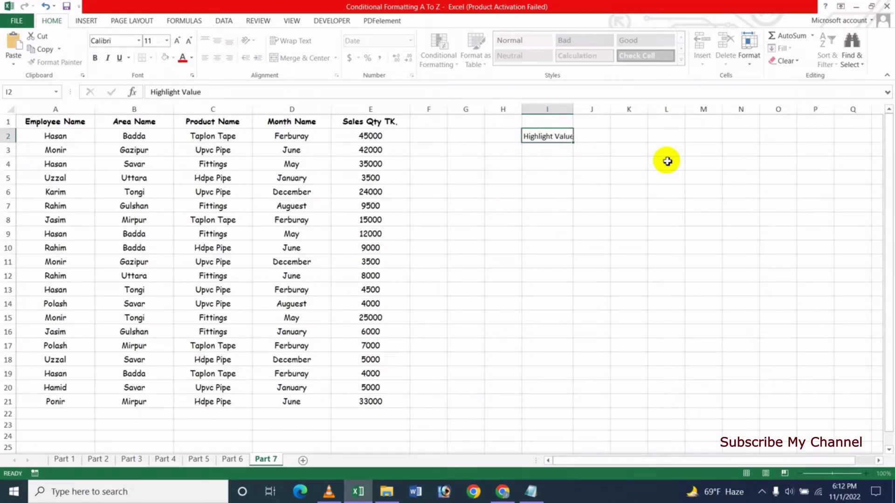
key("Return")
Enter 15000 in cell J2 beside the Highlight Value label.
key("Right")
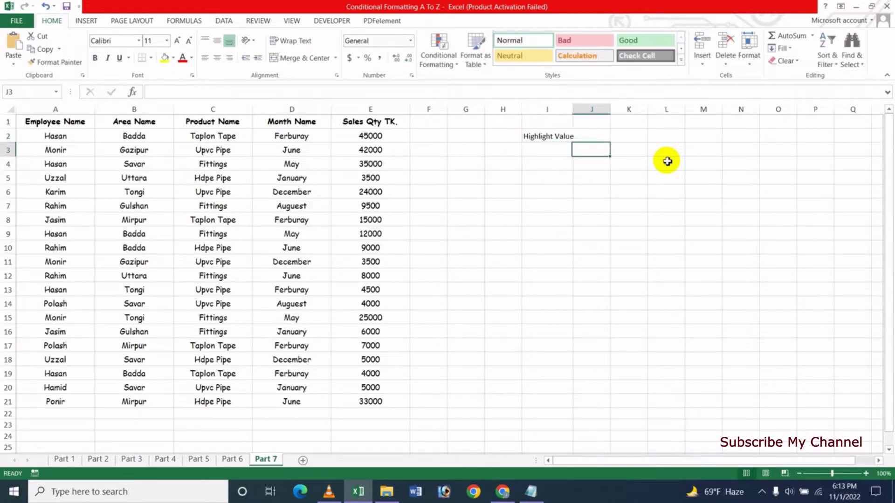
key("Up")
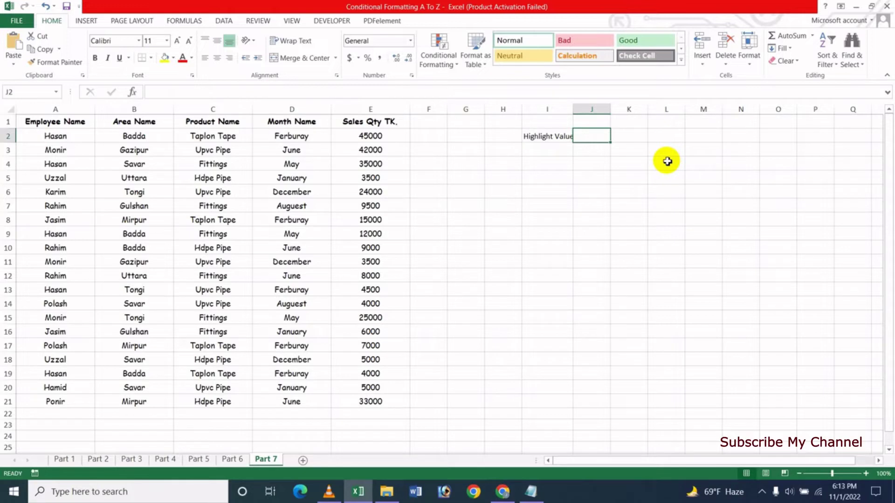
type("15000")
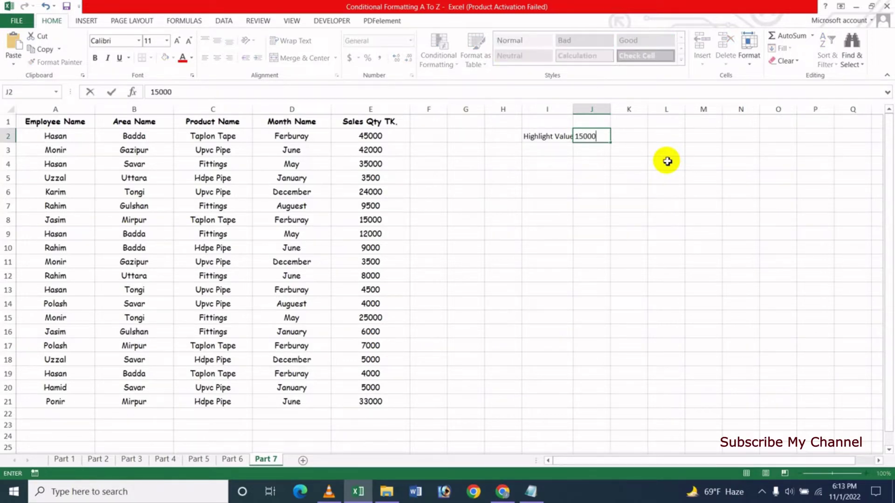
key("Return")
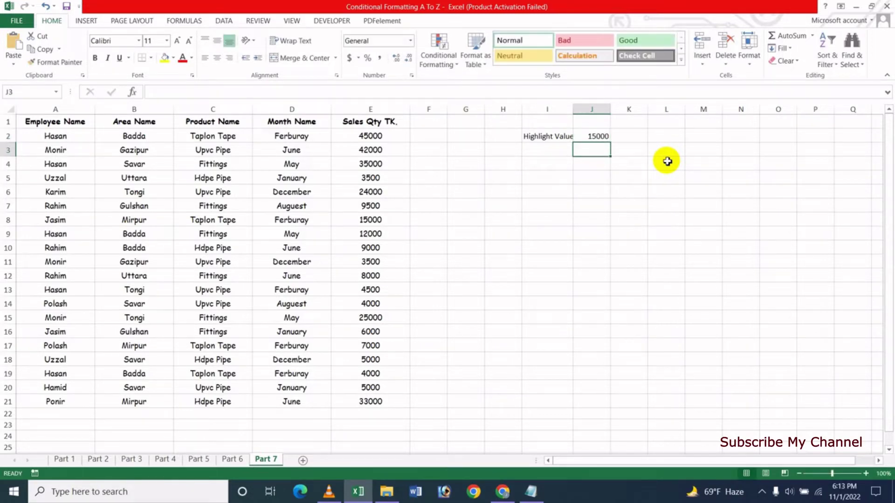
Make the Highlight Value label and its number in I2:J2 bold.
left_click(580, 190)
left_click_drag(546, 139, 579, 138)
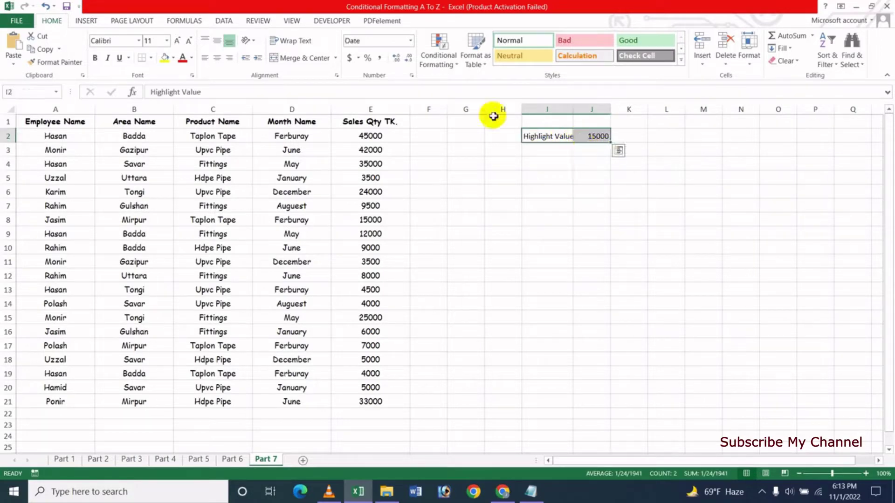
left_click(94, 58)
left_click(592, 222)
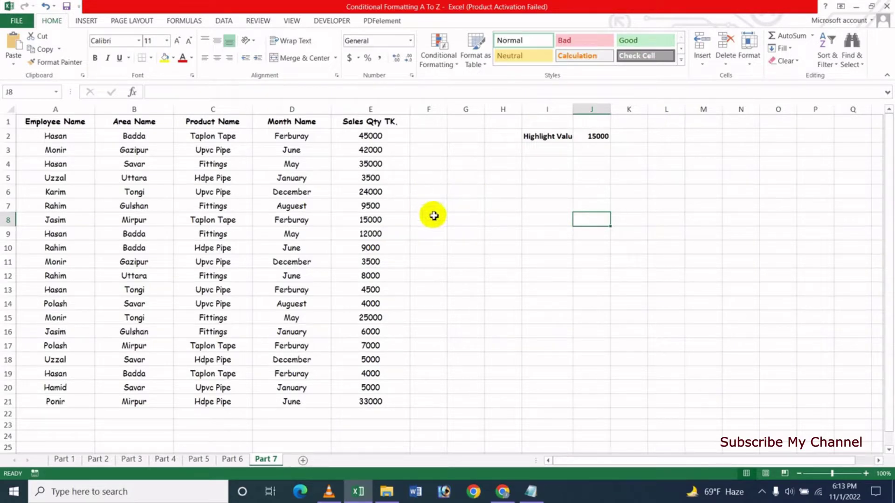
Start a formula-based conditional formatting rule for the sales quantities in E2:E21 with the formula =$E$2>=$J$2.
left_click(594, 136)
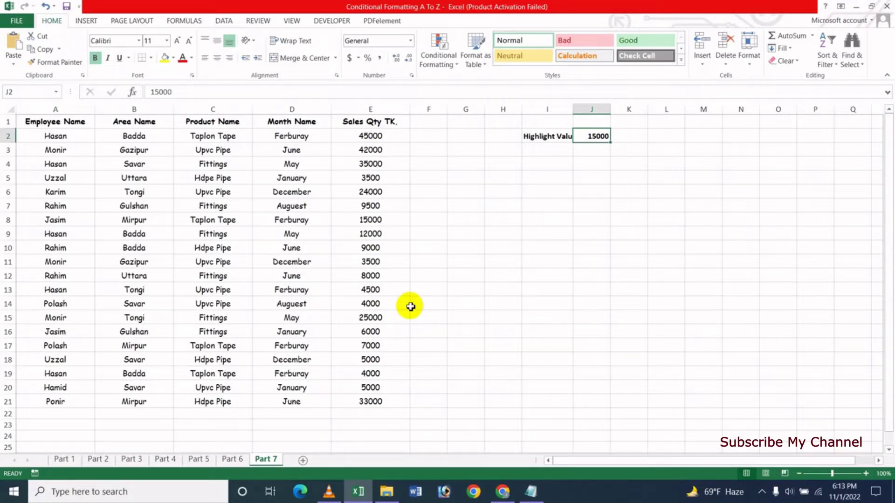
left_click(370, 136)
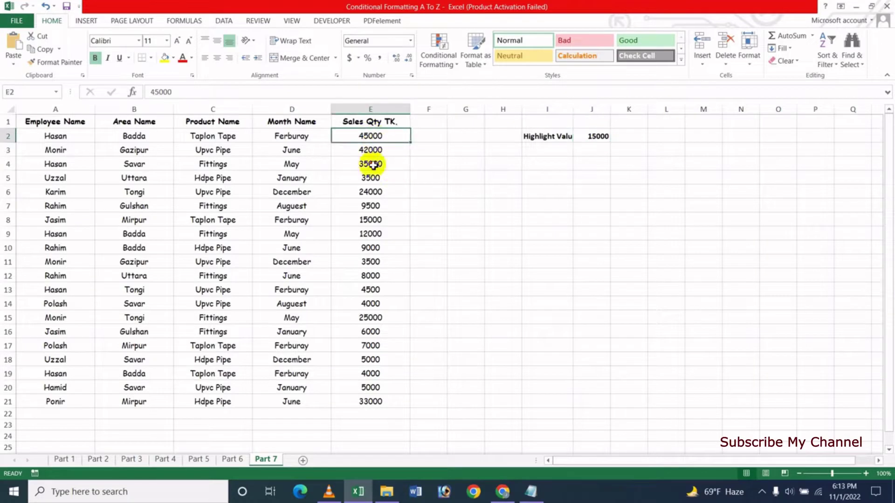
left_click_drag(372, 164, 366, 400)
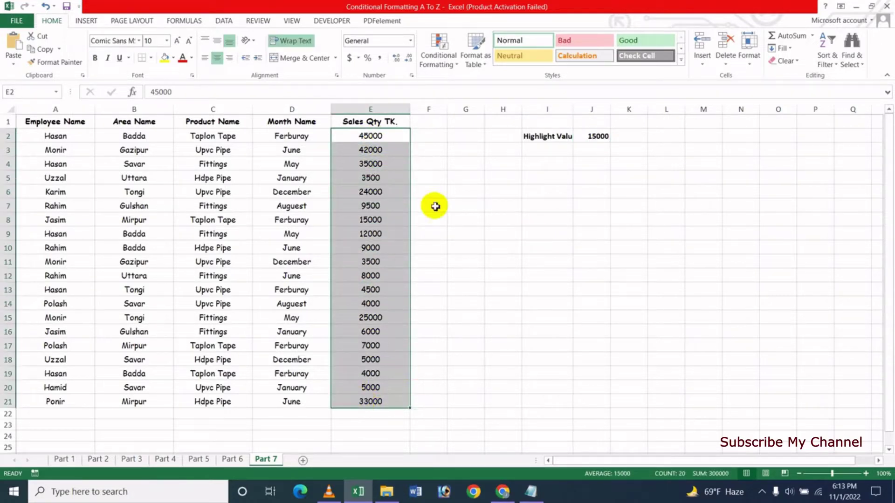
left_click(437, 59)
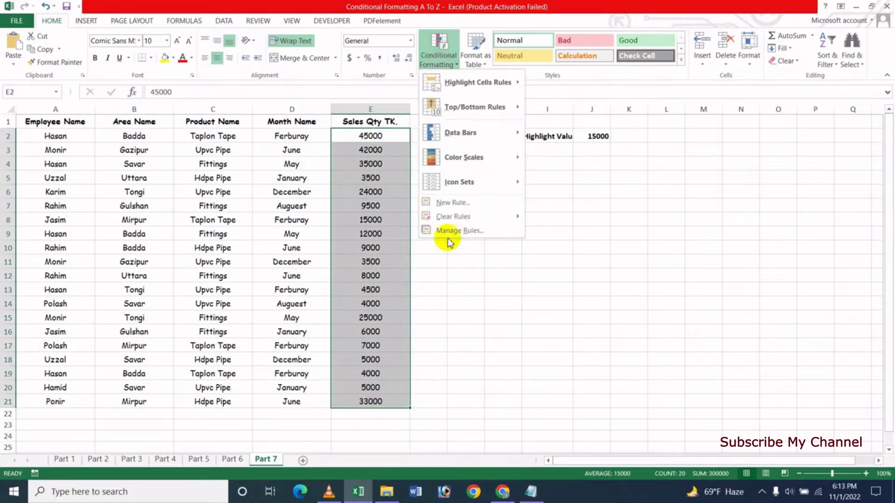
left_click(454, 202)
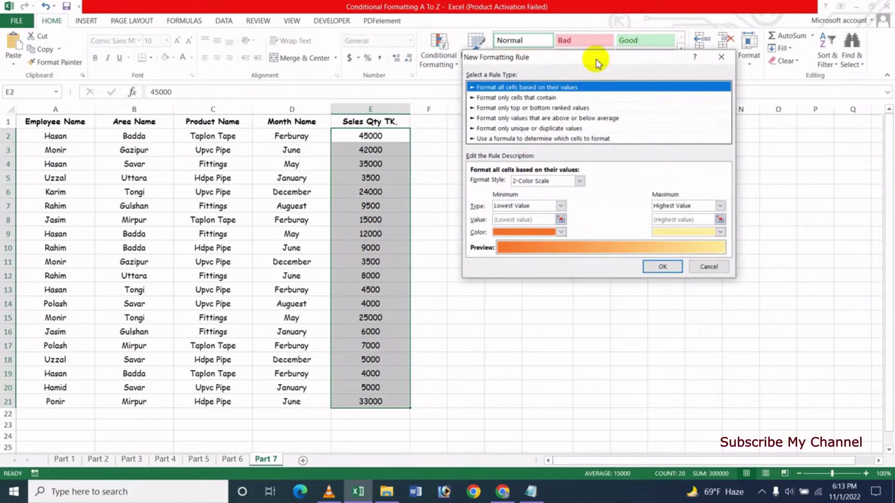
left_click_drag(597, 60, 623, 213)
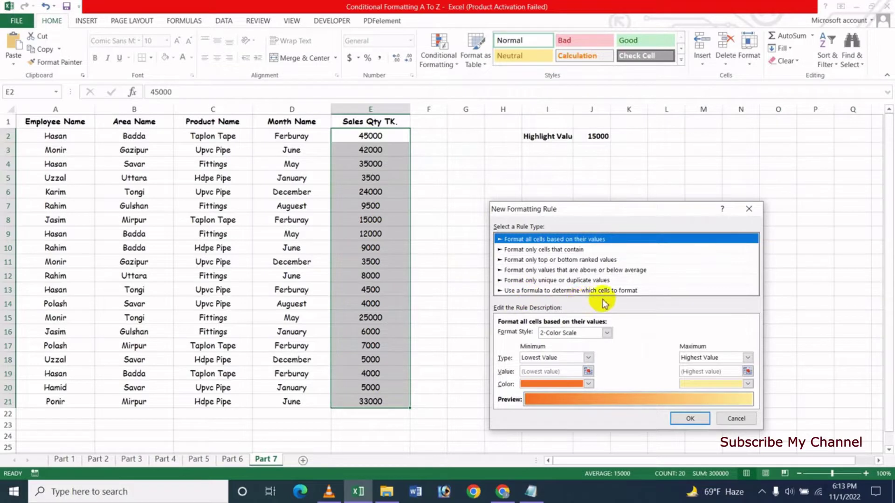
left_click(550, 290)
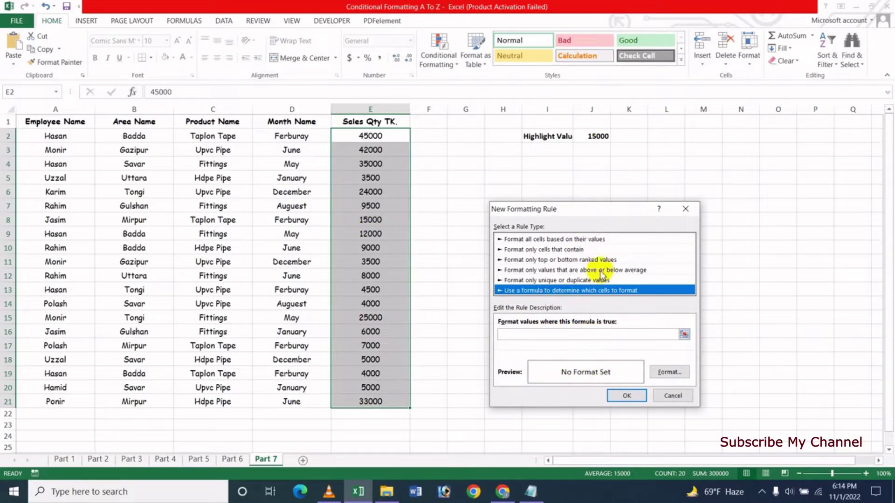
left_click(517, 333)
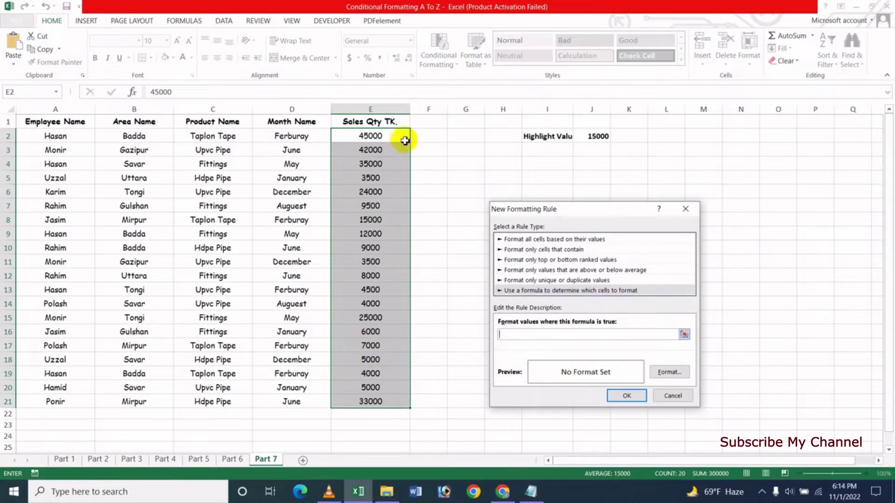
left_click(369, 136)
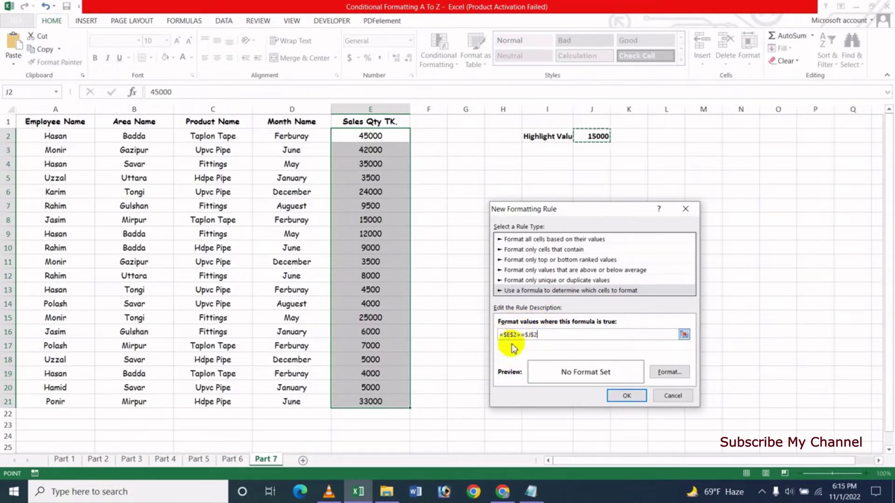
Set the new rule's format to a yellow fill and apply the rule to the selected sales cells.
left_click(669, 371)
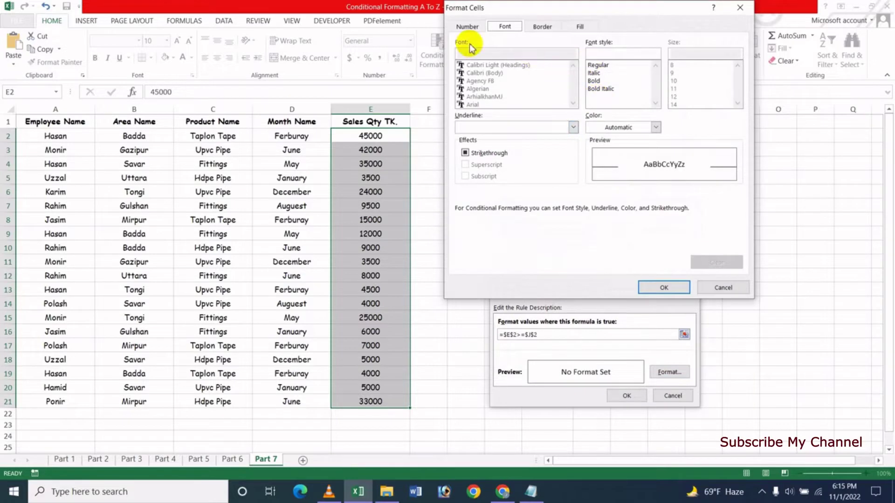
left_click(468, 28)
left_click(501, 27)
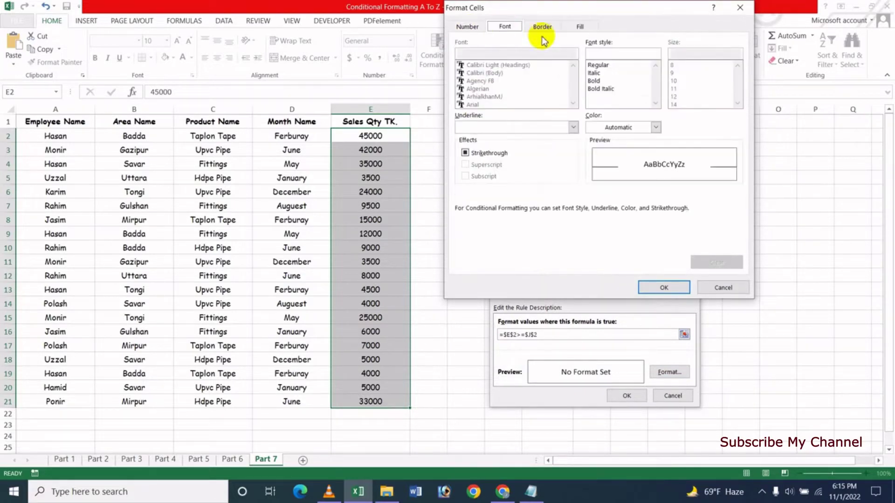
left_click(542, 28)
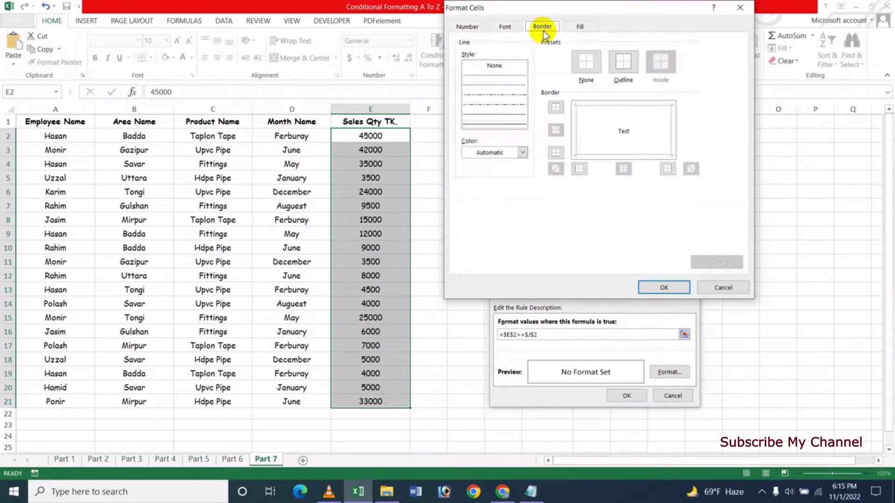
left_click(580, 27)
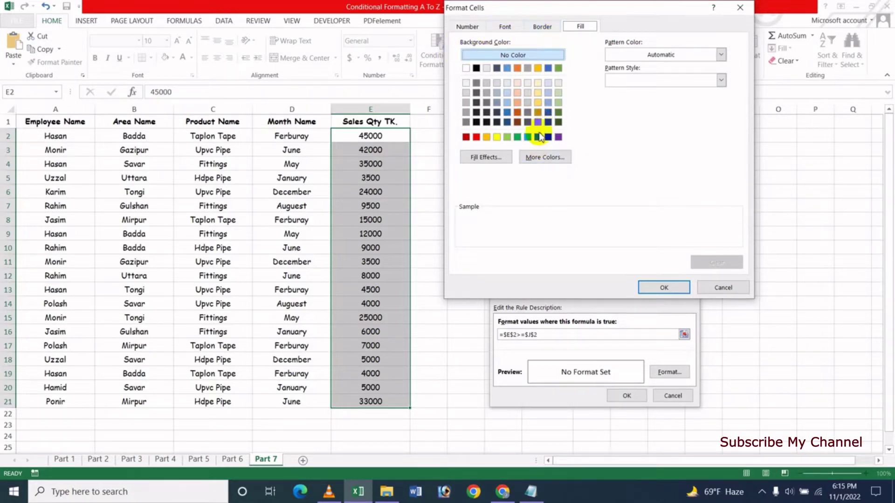
left_click(497, 138)
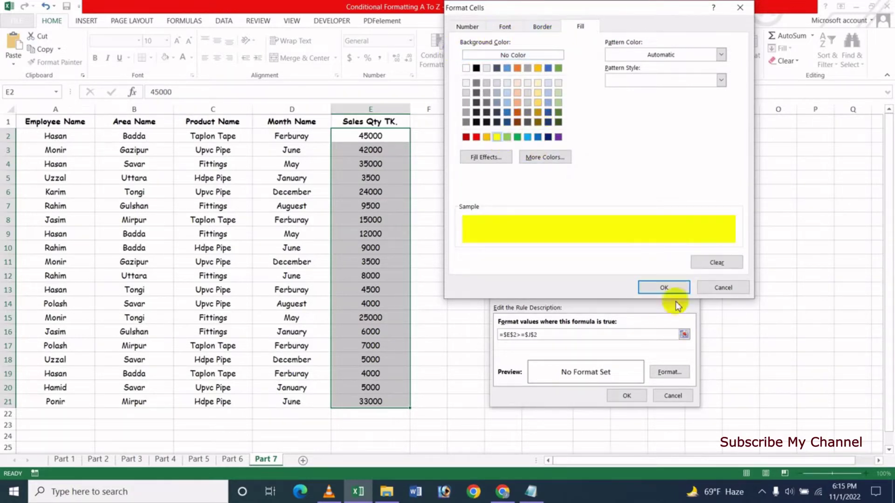
left_click(664, 289)
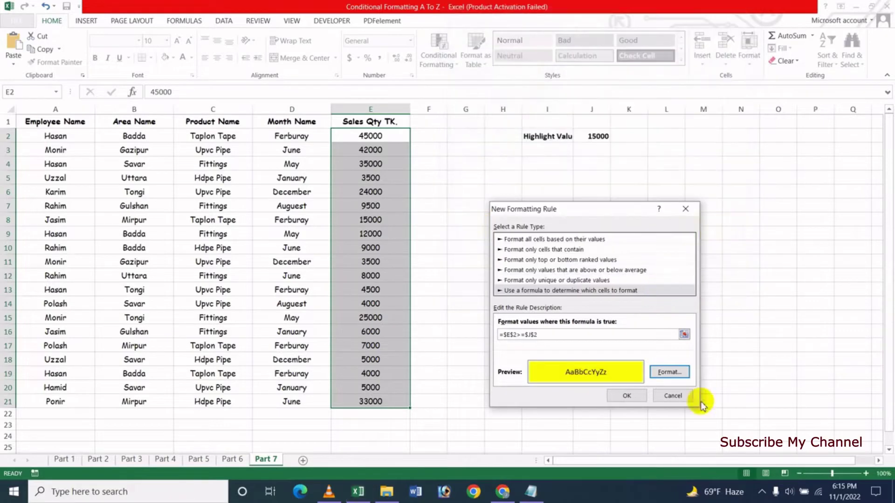
left_click(628, 395)
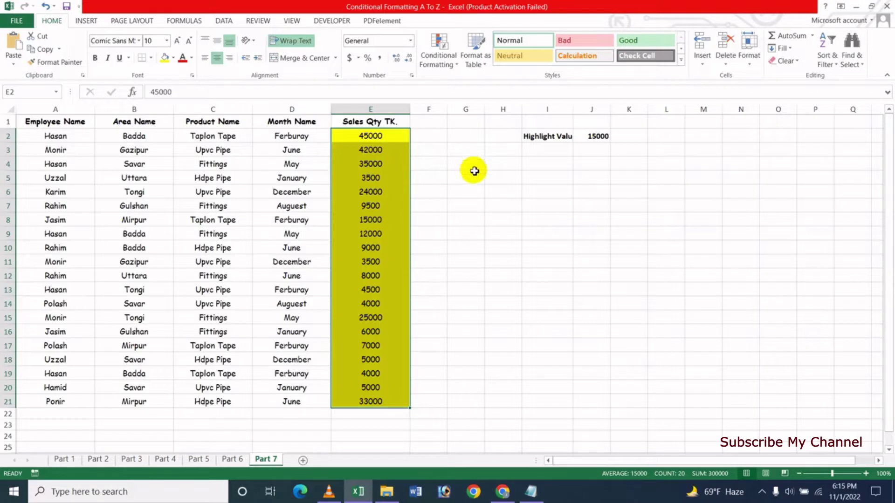
Copy the formula from this worksheet's existing conditional formatting rule and leave the rule unedited.
left_click(459, 136)
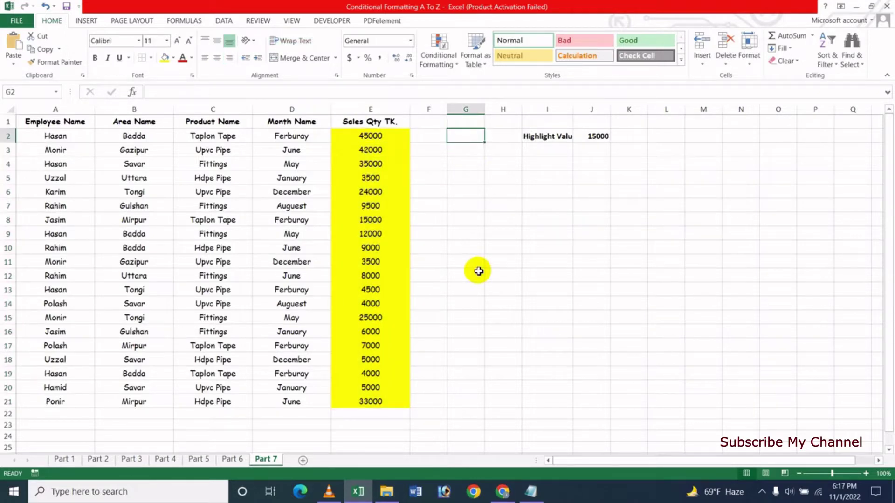
left_click(440, 60)
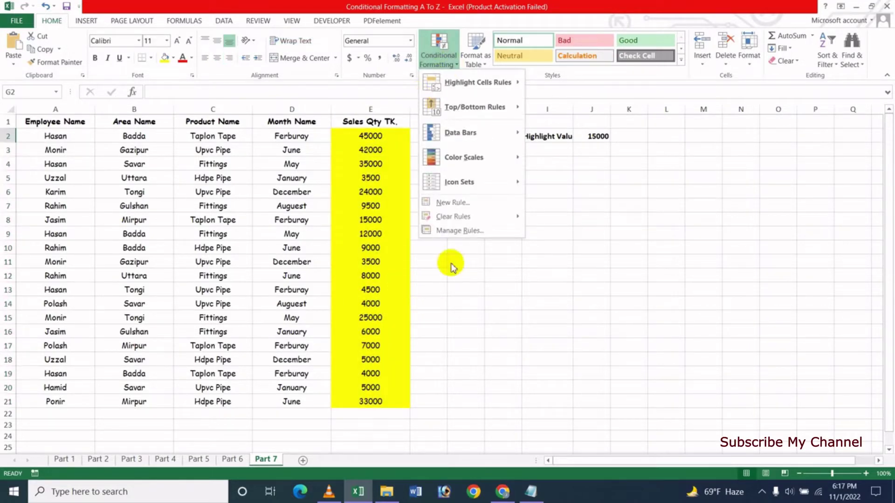
left_click(461, 231)
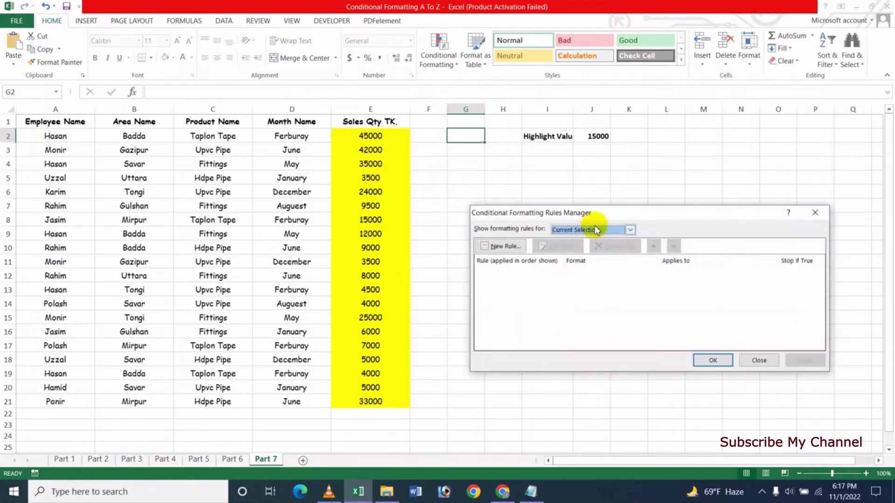
left_click(622, 230)
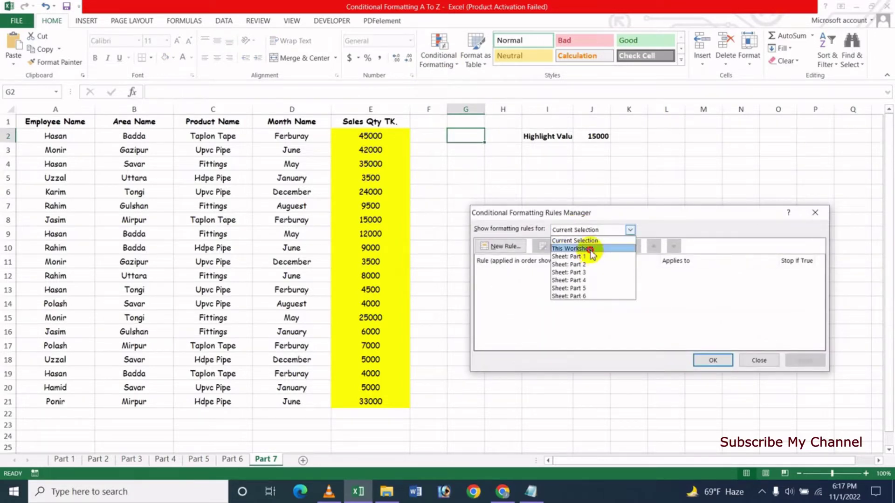
left_click(590, 249)
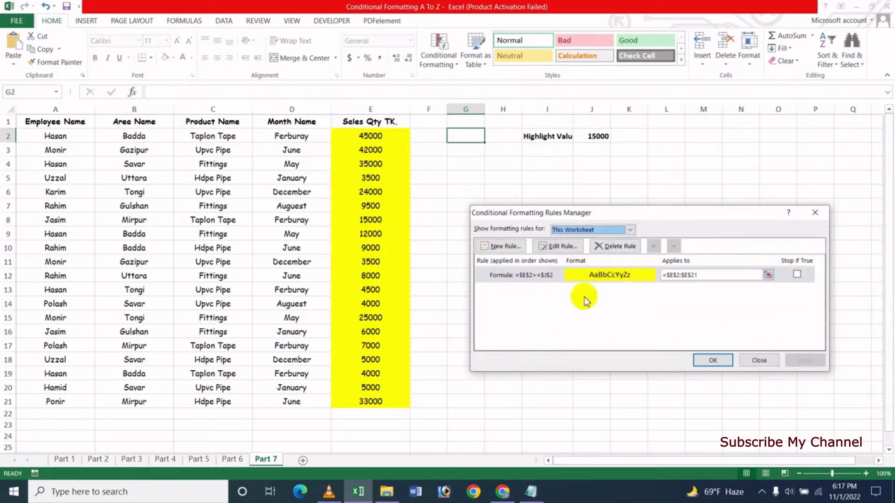
left_click(557, 247)
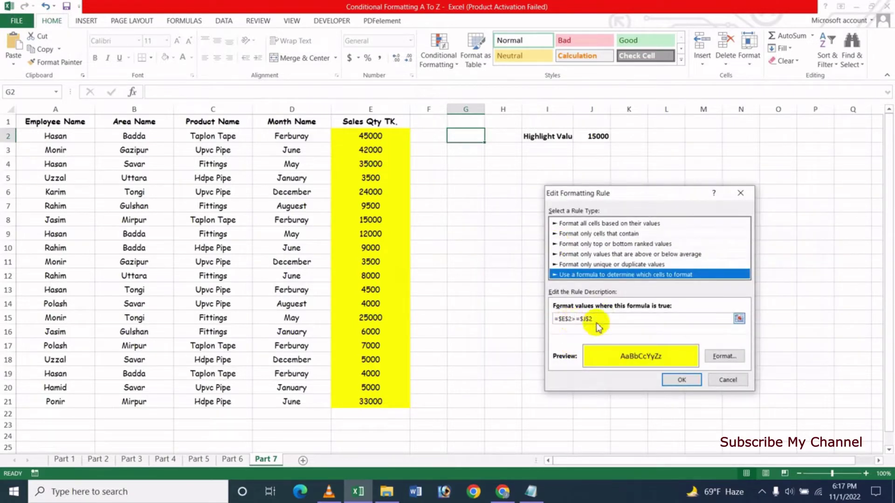
left_click_drag(611, 321, 553, 319)
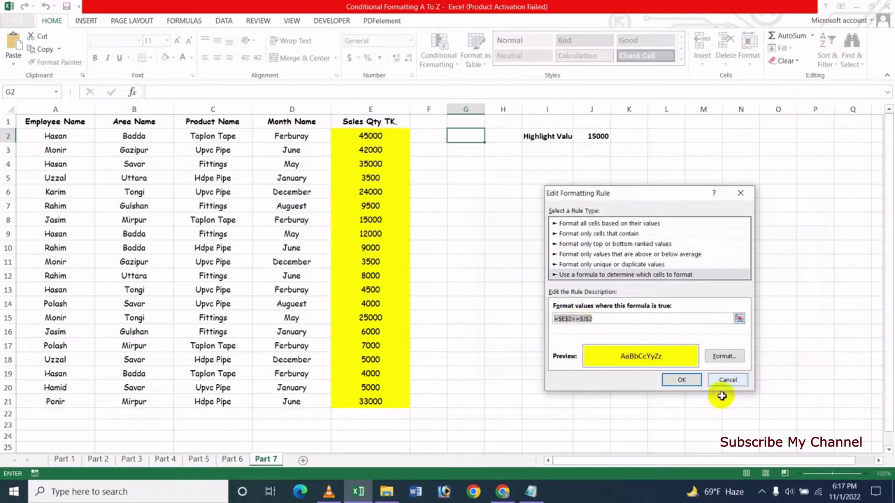
left_click(728, 381)
left_click(764, 361)
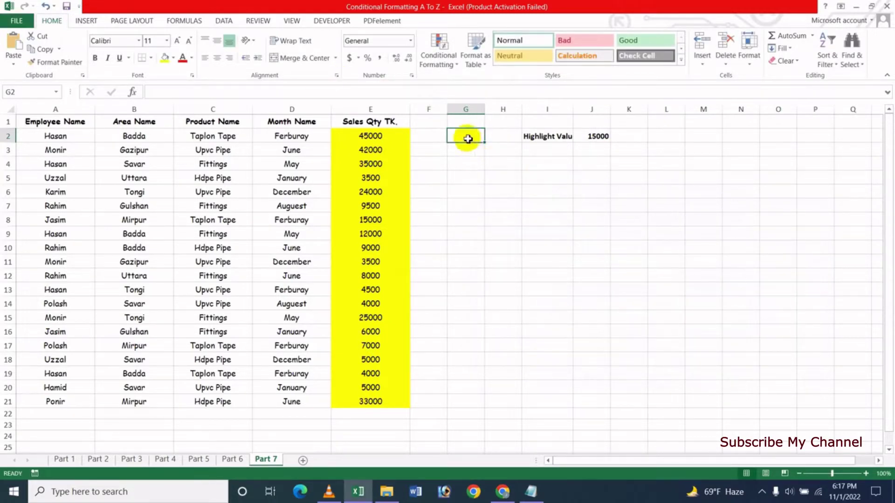
Paste the formula =$E$2>=$J$2 into cell G2 and fill it down to G21.
key("ctrl+v")
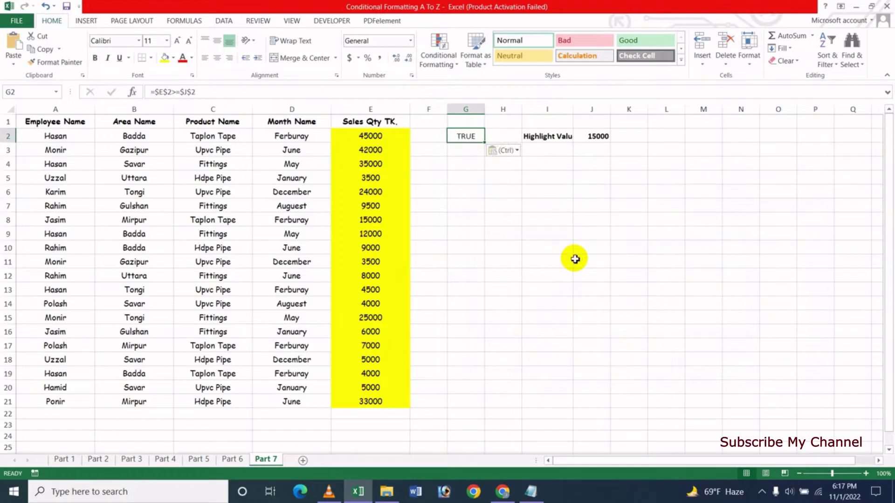
left_click(459, 191)
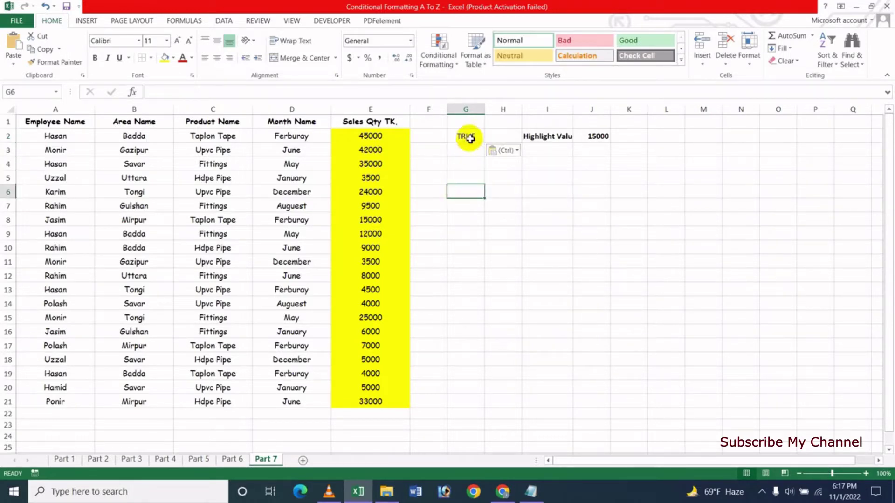
left_click(468, 136)
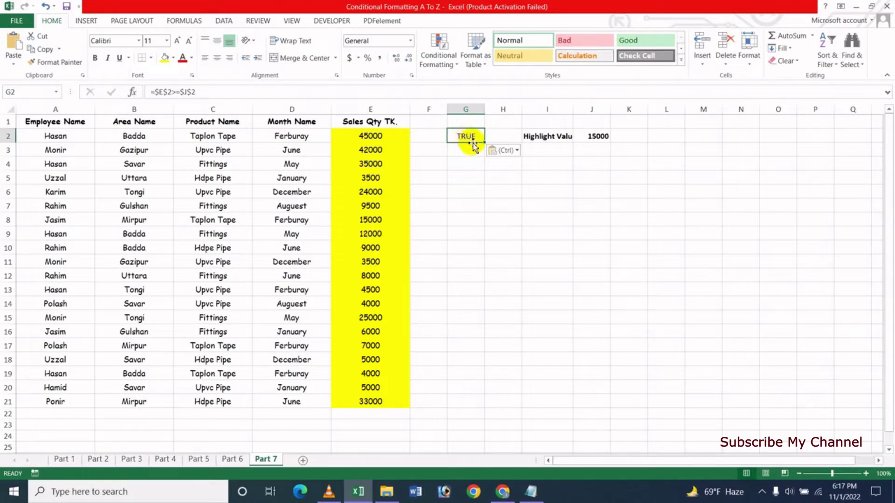
left_click_drag(486, 145, 487, 414)
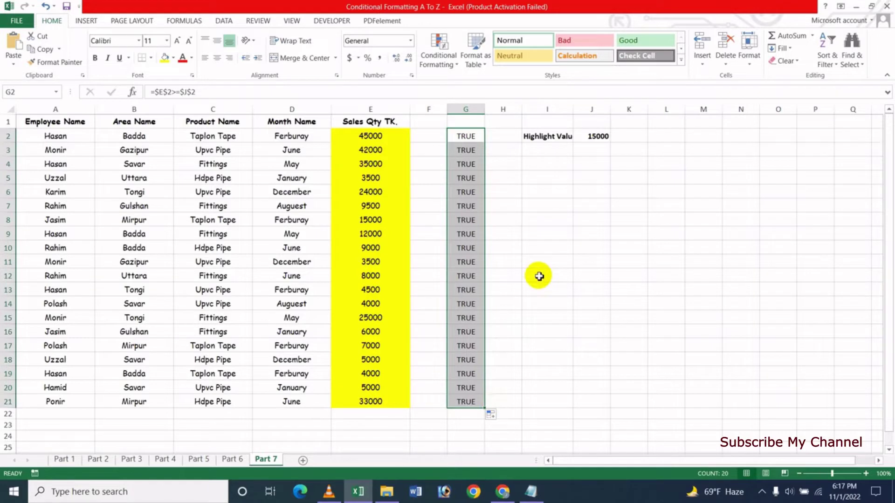
left_click(537, 275)
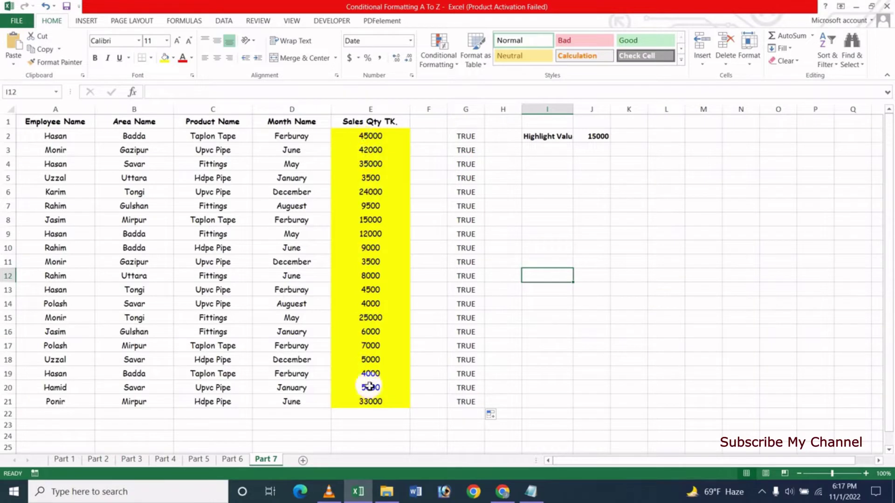
Make the E2 reference relative in G2's formula, giving =E2>=$J$2, and fill it down to G21.
left_click(465, 136)
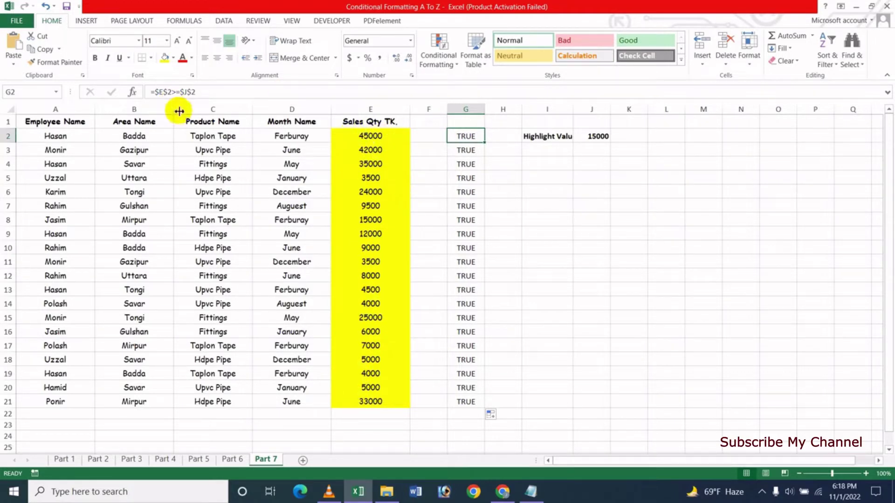
left_click(160, 92)
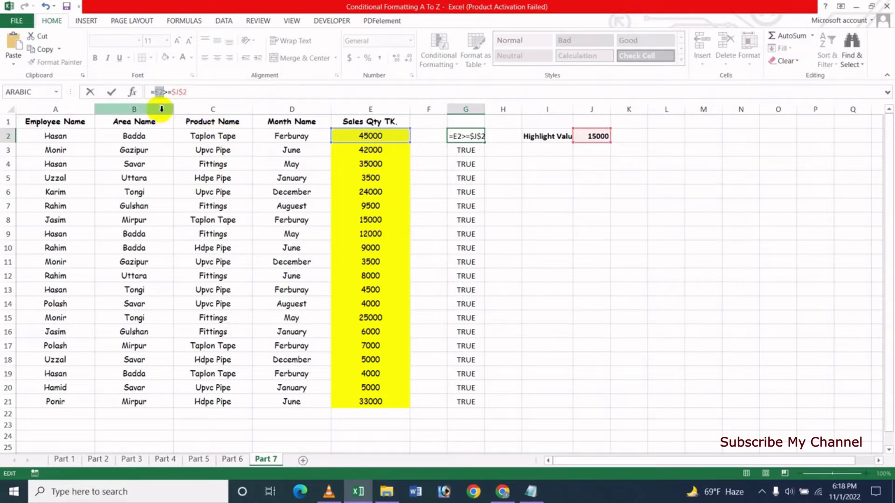
key("F4")
left_click(163, 90)
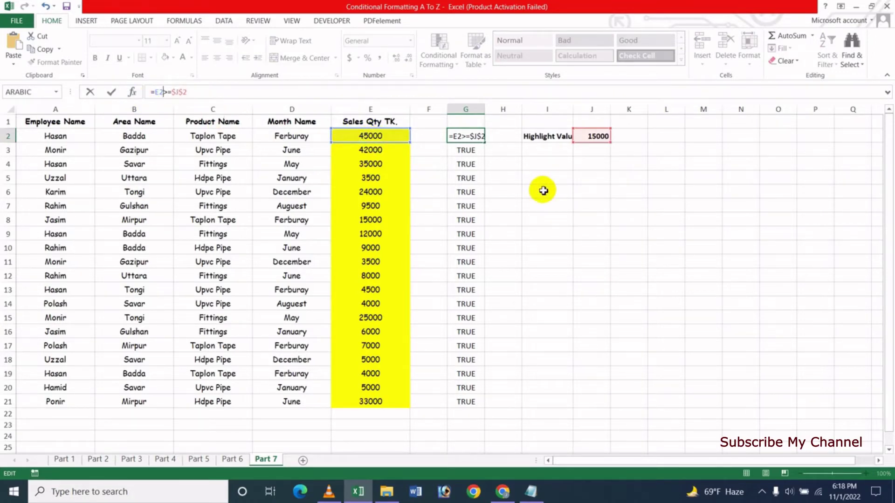
key("Return")
left_click(471, 136)
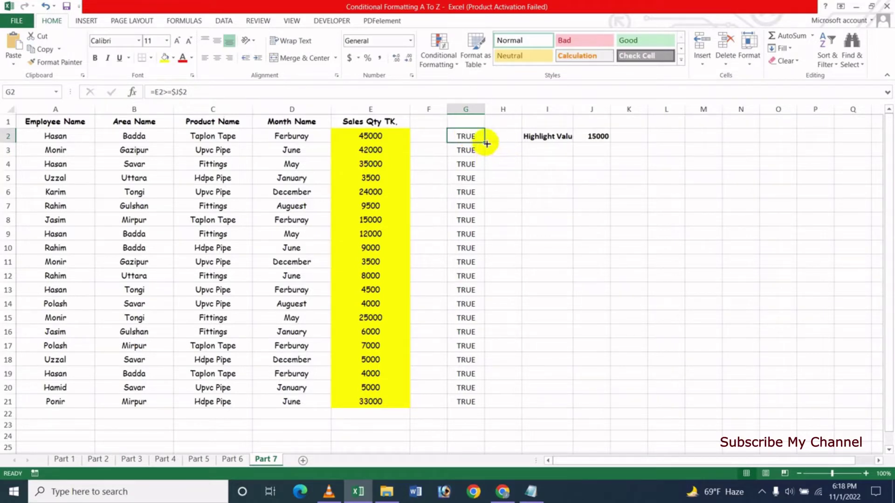
left_click_drag(486, 144, 486, 412)
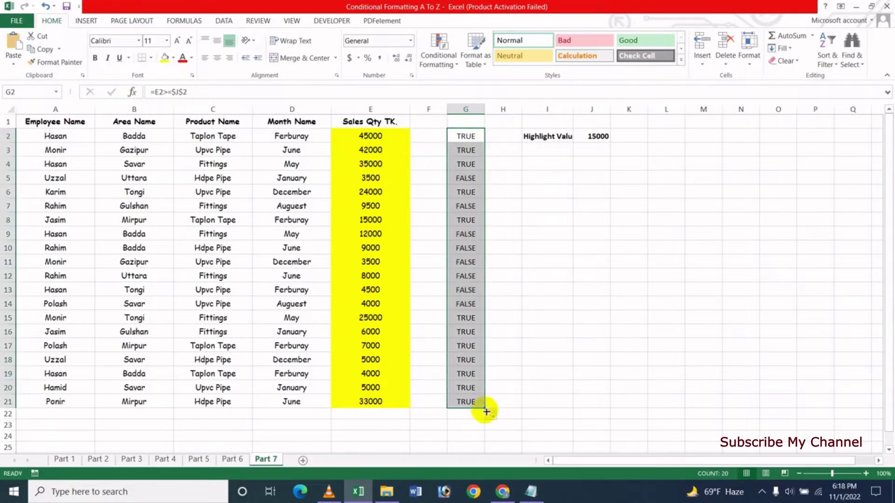
left_click(543, 262)
Copy the formula text =E2>=$J$2 from cell G2, leaving the cell's content as it is.
left_click(465, 140)
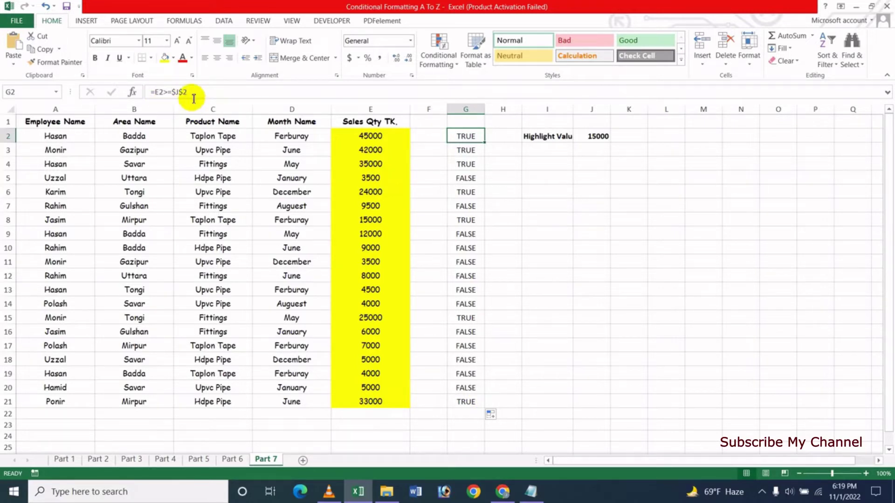
left_click_drag(195, 93, 149, 92)
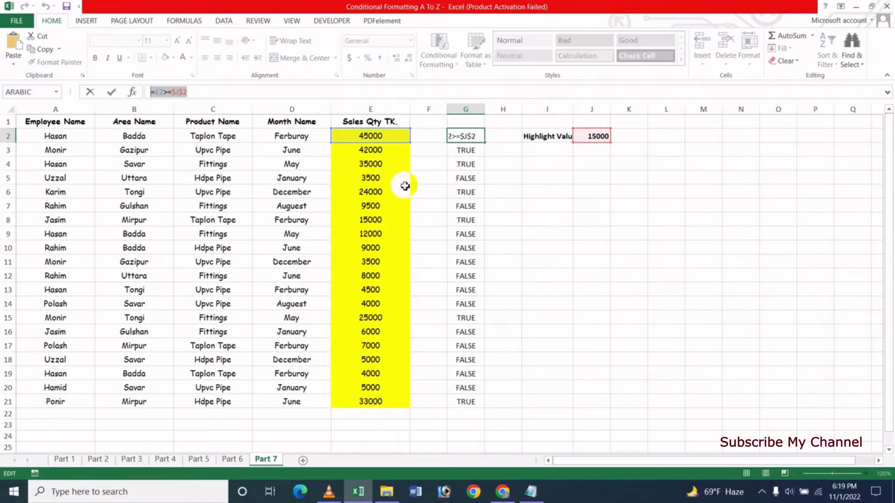
type("=")
left_click(463, 177)
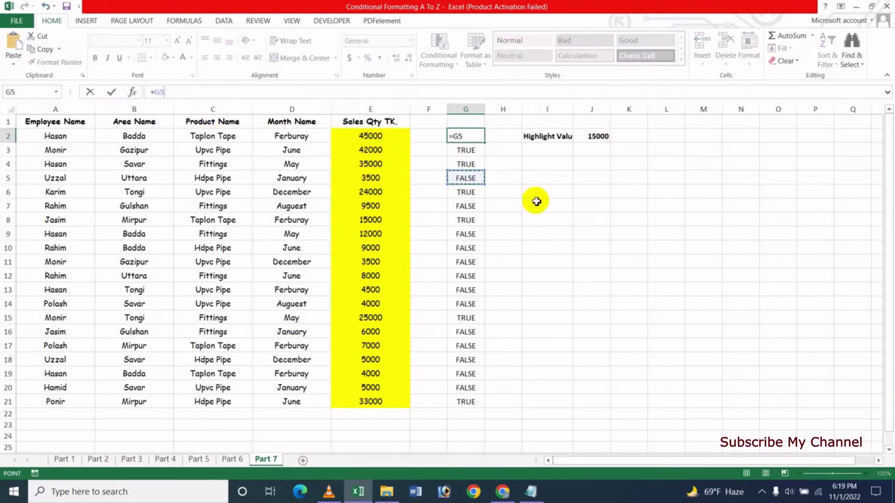
key("Escape")
left_click(518, 164)
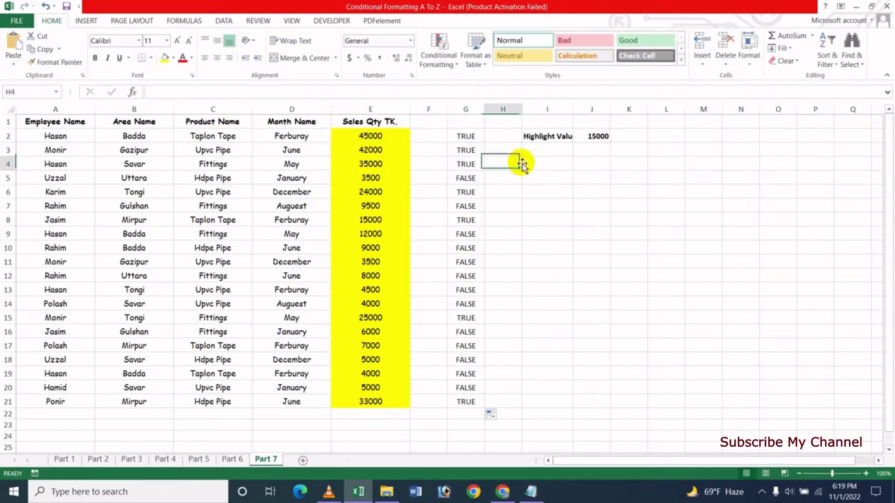
Replace the formula of this worksheet's yellow-fill conditional formatting rule with =E2>=$J$2.
left_click(438, 59)
left_click(472, 233)
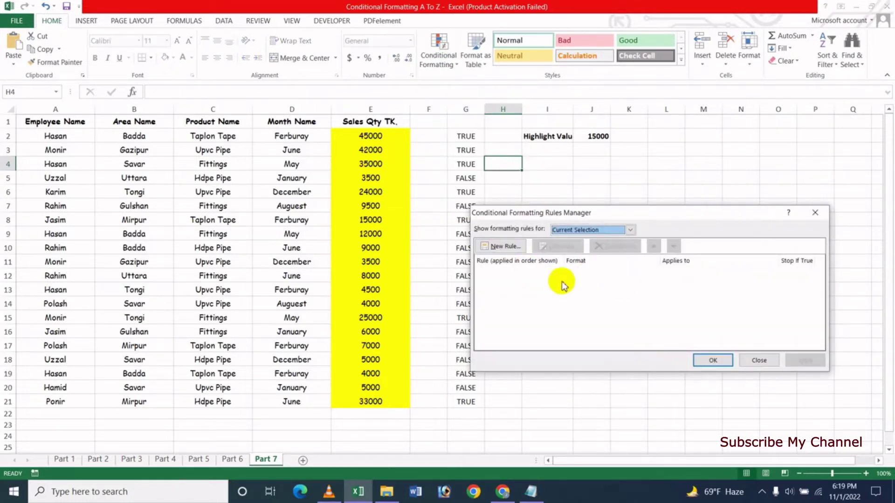
left_click(580, 230)
left_click(588, 251)
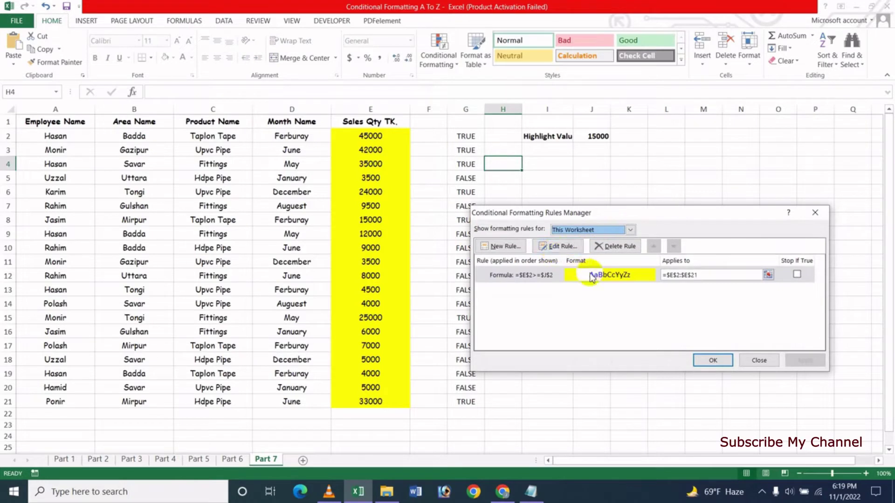
left_click(524, 274)
left_click(556, 246)
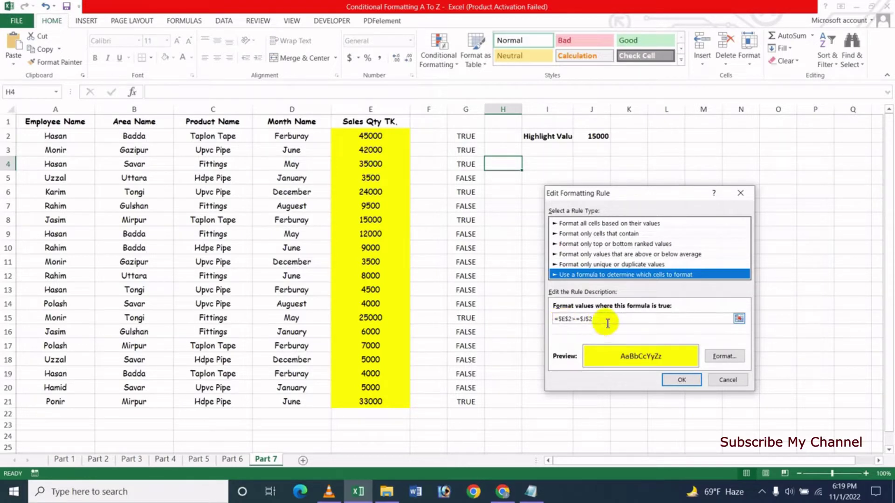
left_click_drag(610, 320, 517, 320)
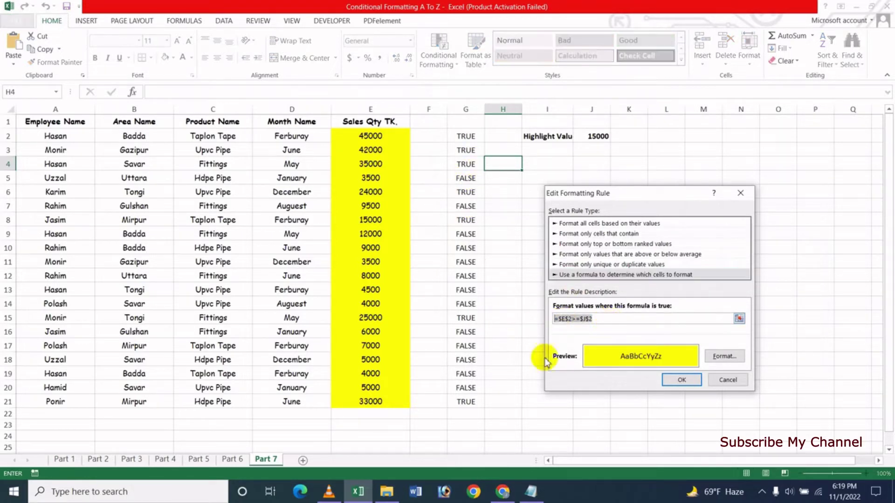
key("BackSpace")
type("=E2>=$J$2")
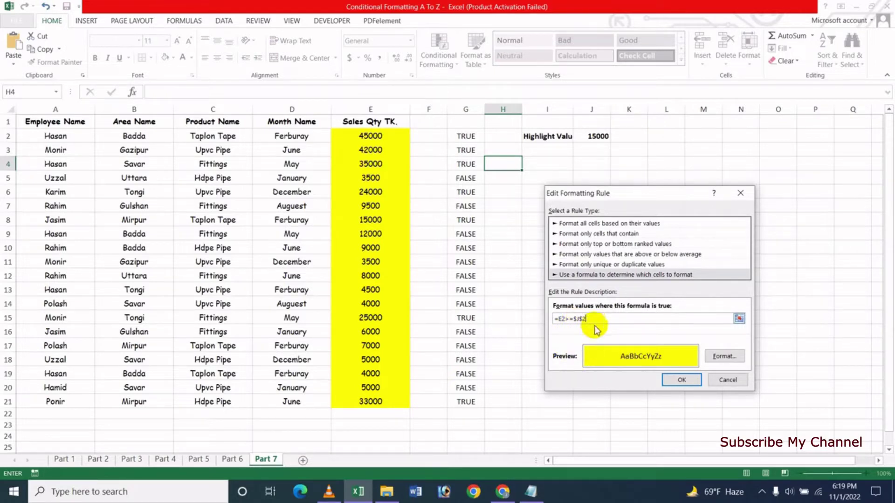
left_click(680, 382)
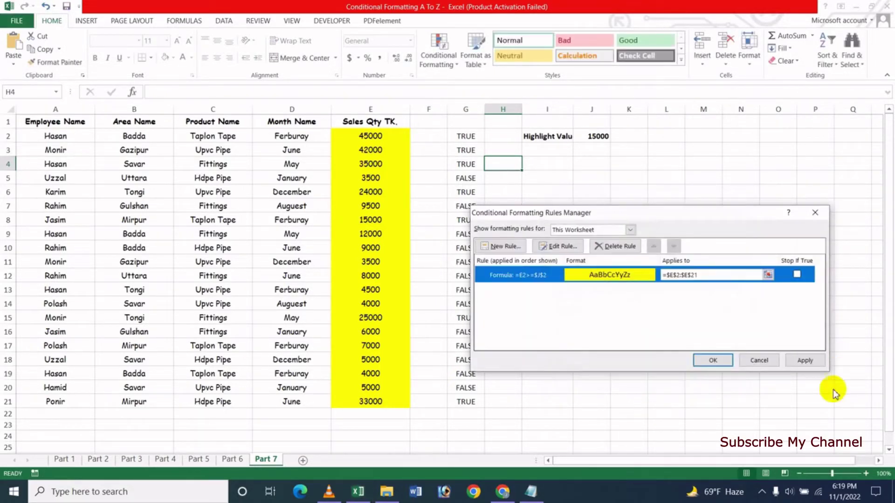
Apply the edited rule to the sales quantities and close the rules manager.
left_click(805, 360)
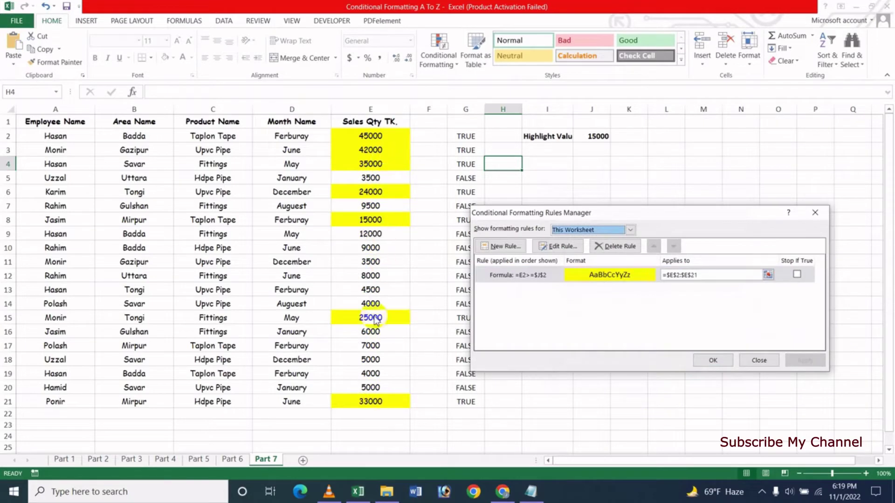
left_click_drag(708, 216, 725, 217)
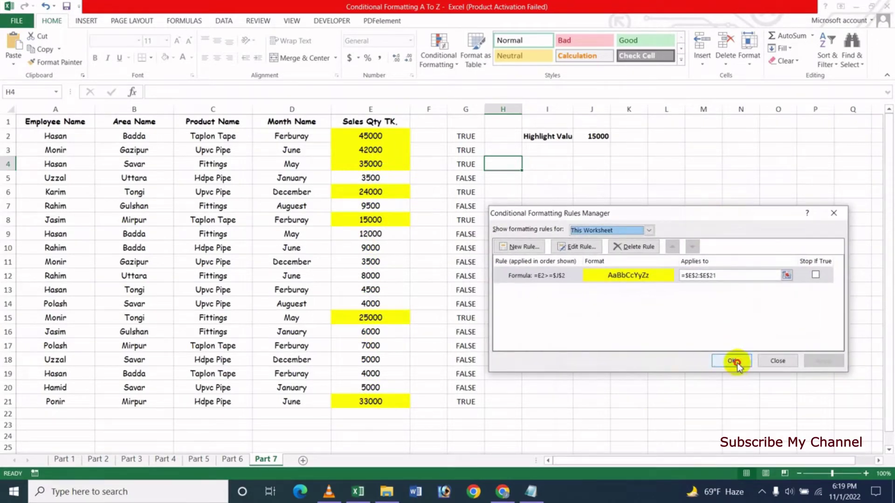
left_click(734, 362)
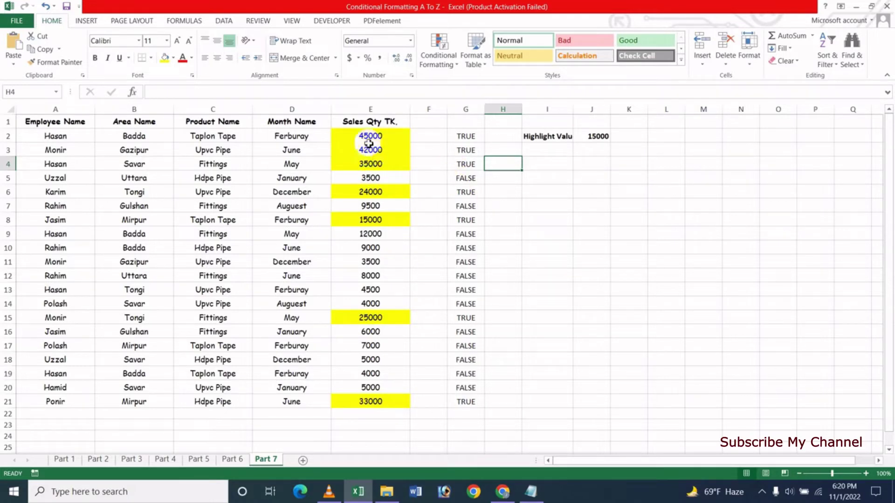
left_click(465, 136)
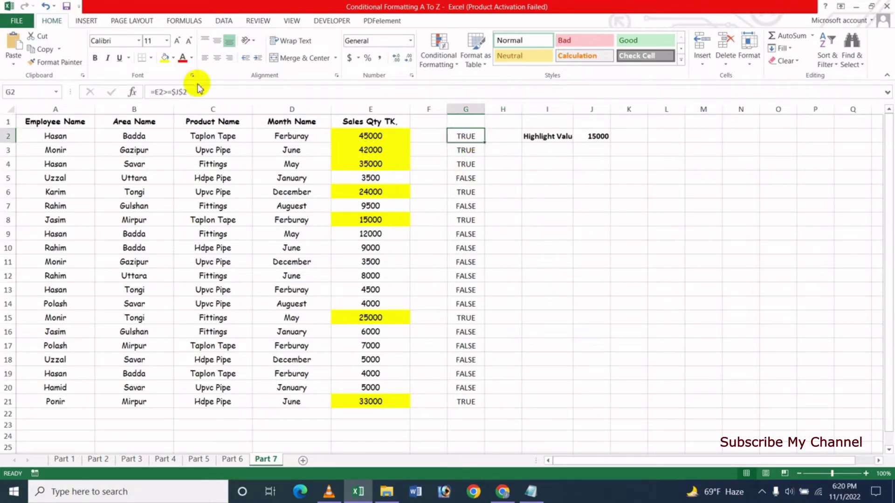
left_click(596, 139)
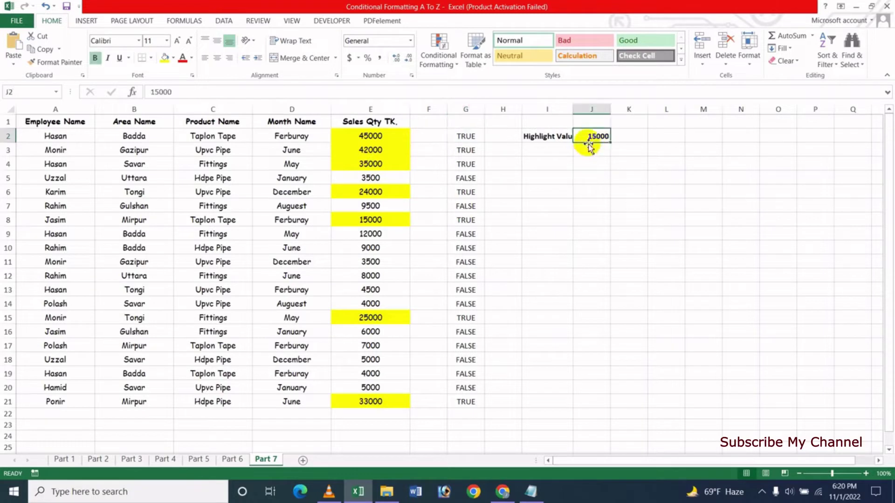
left_click_drag(463, 142, 457, 149)
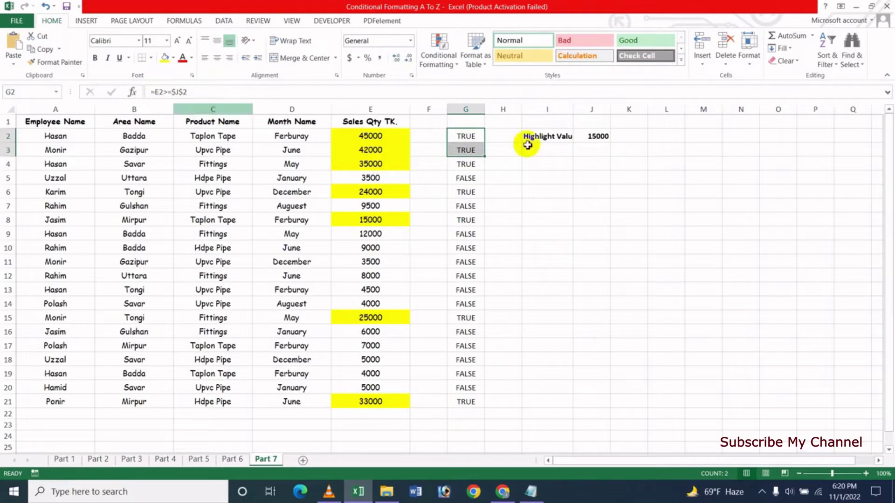
left_click(555, 219)
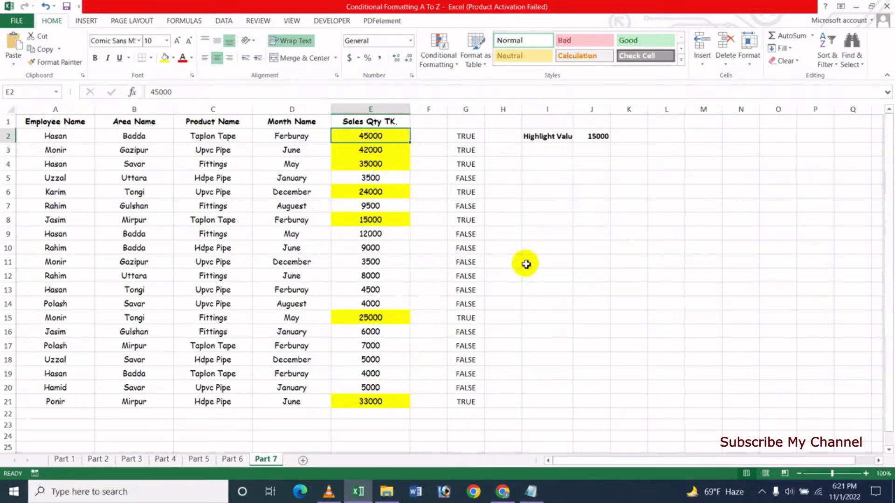
Clear the conditional formatting rules from the sales quantities in E2:E21.
left_click(525, 233)
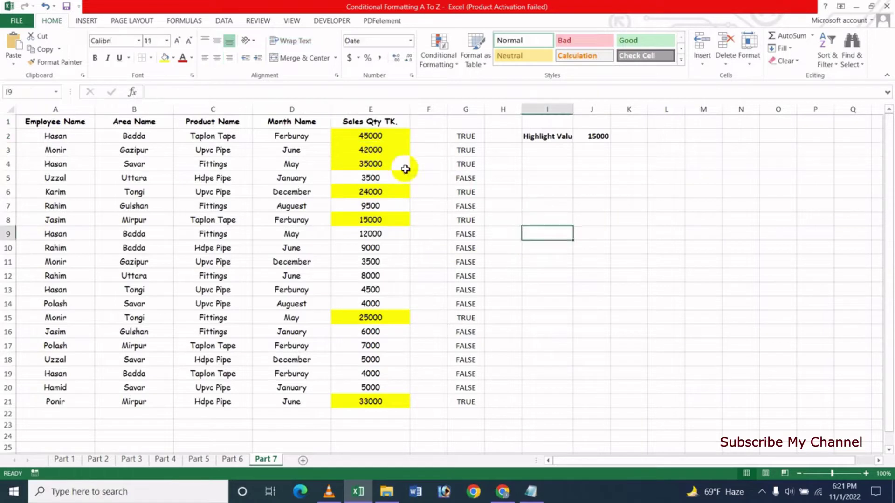
left_click(382, 136)
left_click_drag(381, 146, 396, 410)
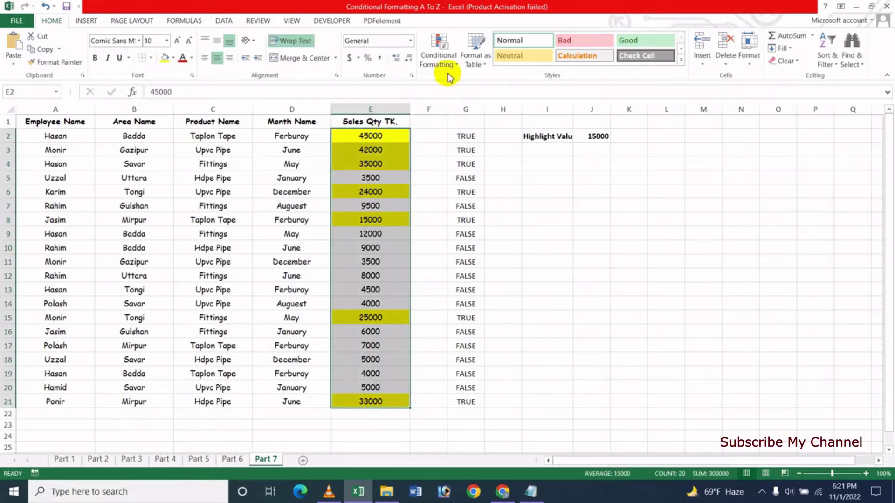
left_click(438, 58)
mouse_move(468, 218)
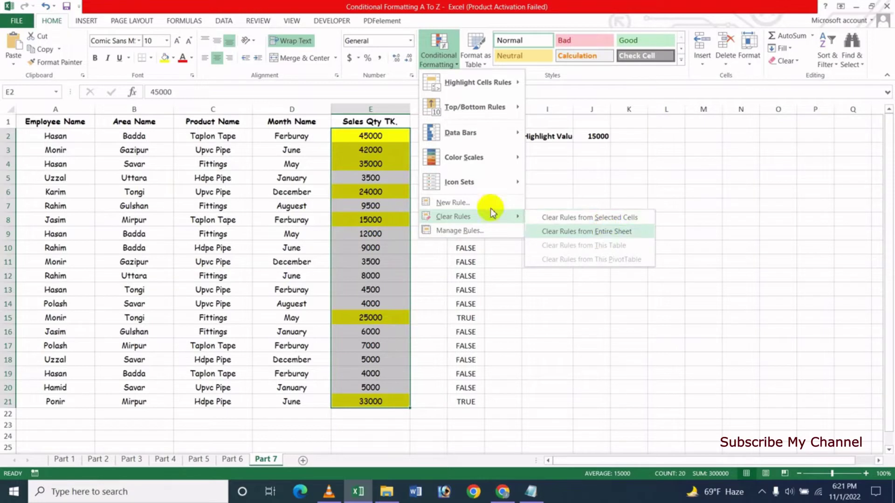
left_click(555, 215)
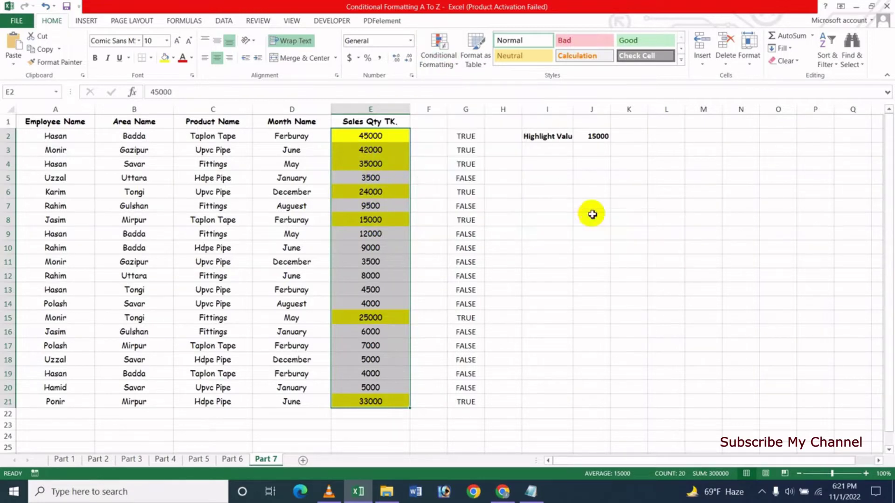
left_click(553, 247)
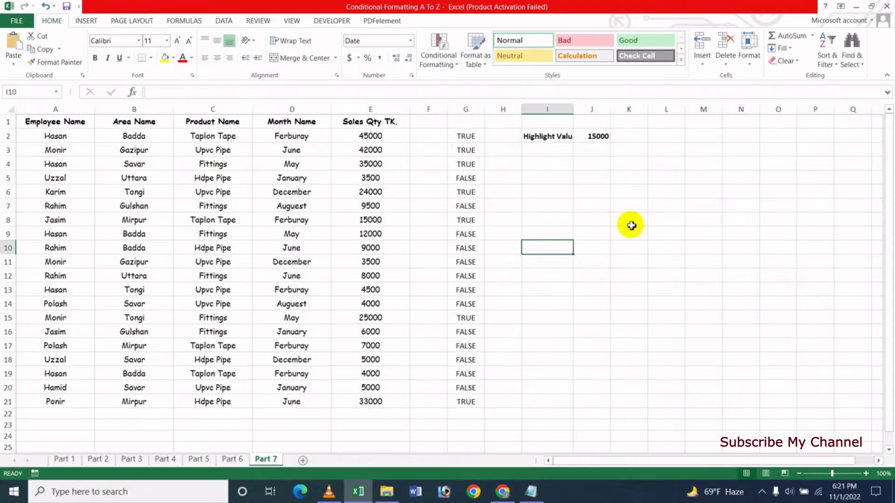
left_click(584, 204)
Start a formula-based conditional formatting rule for A2:E21 with the formula =$E$2>=$J$2.
left_click_drag(47, 139, 329, 407)
left_click(446, 70)
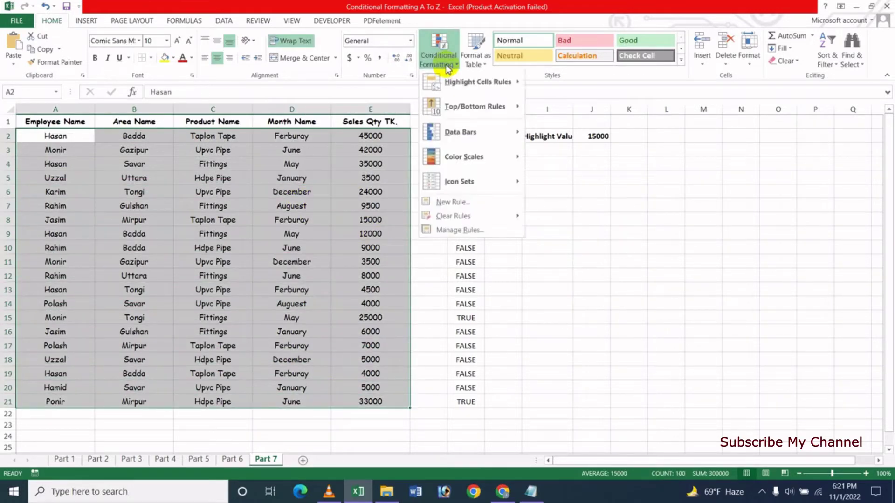
left_click(468, 202)
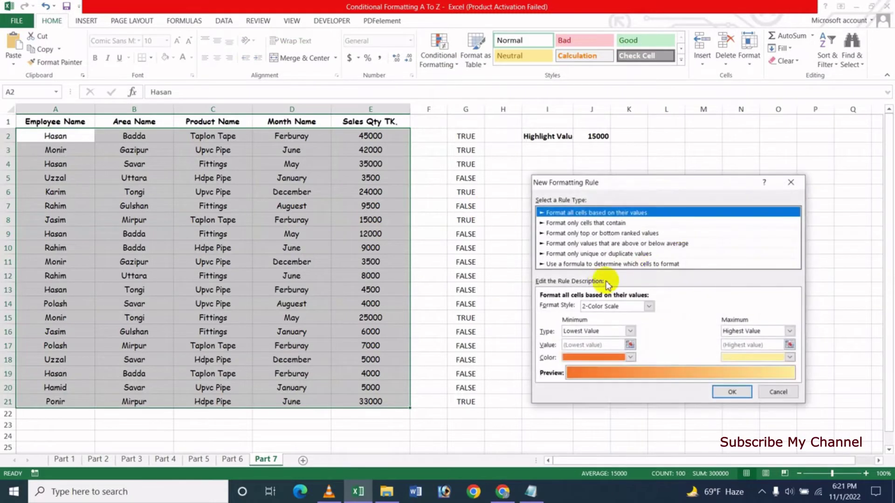
left_click_drag(677, 175, 670, 167)
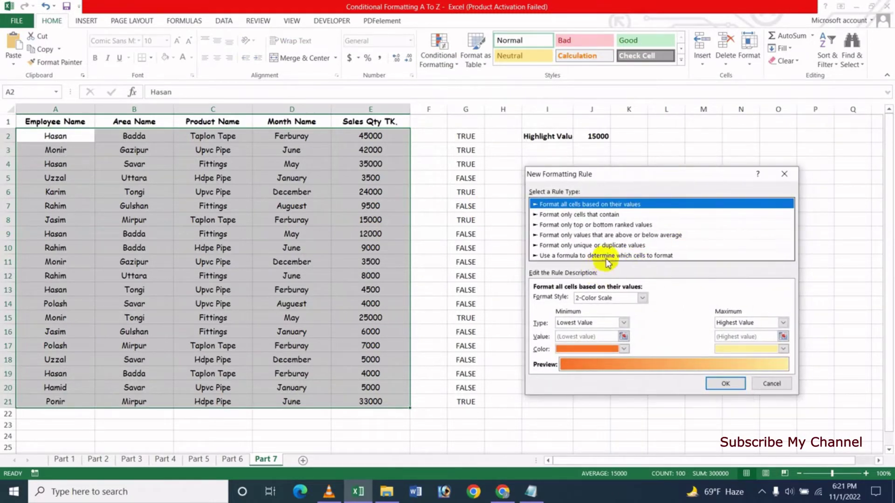
left_click(586, 256)
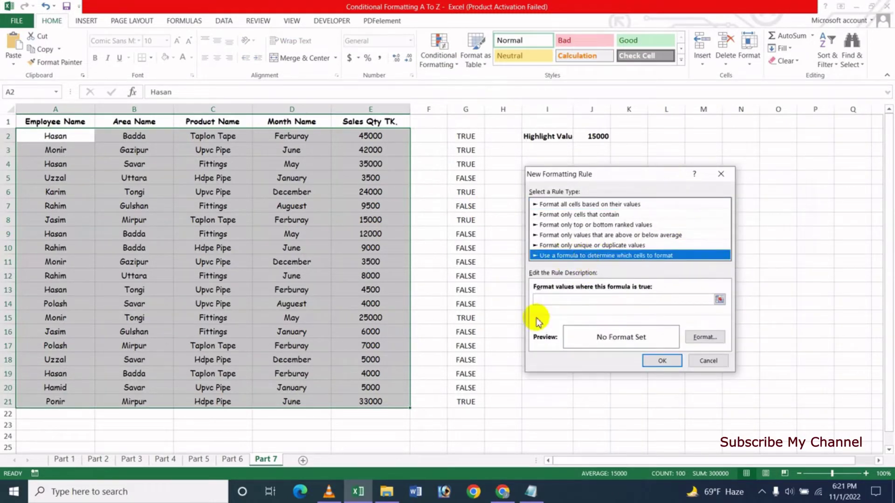
left_click(560, 301)
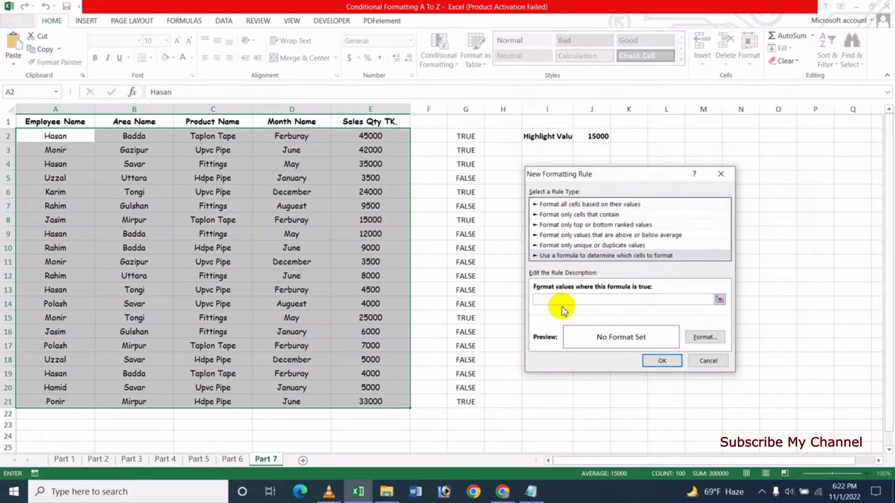
left_click(374, 138)
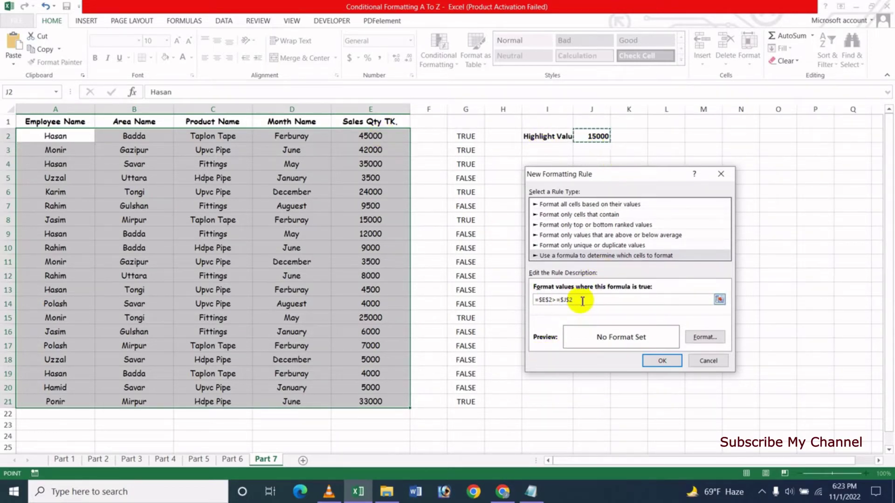
Give the new rule a light green fill, copy its formula text and create the rule.
left_click(709, 339)
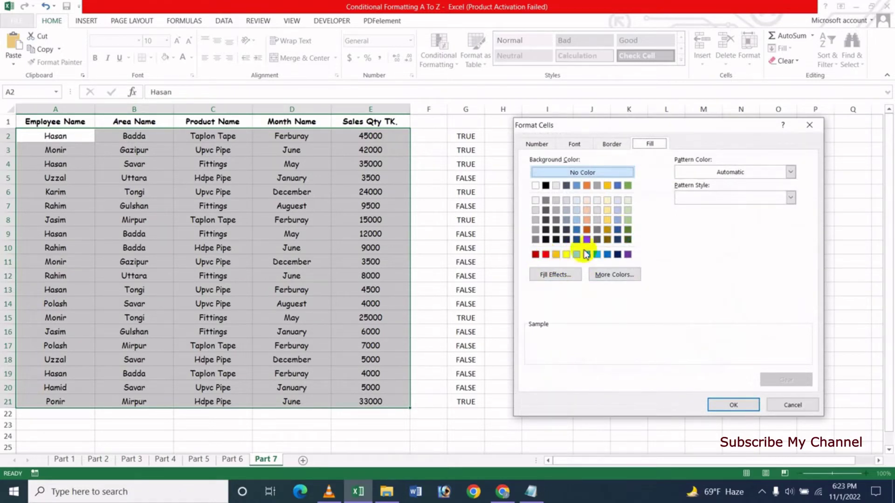
left_click(598, 212)
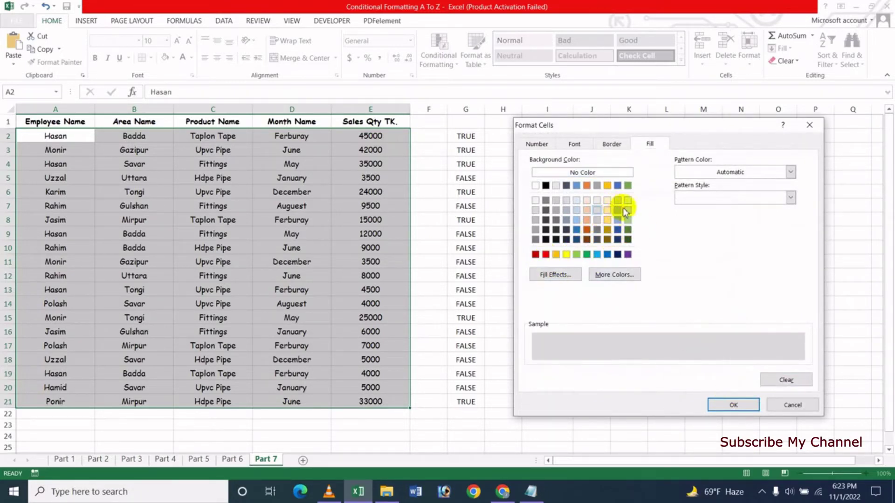
left_click(627, 219)
left_click(733, 403)
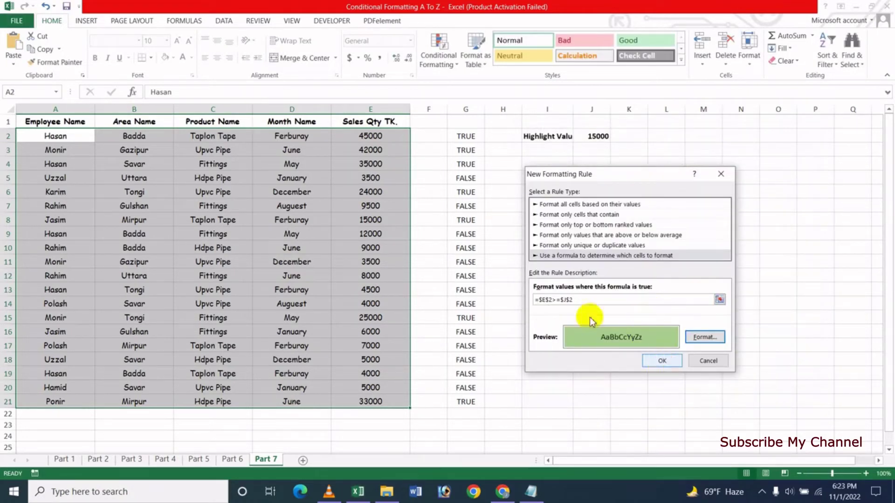
left_click_drag(571, 299, 531, 300)
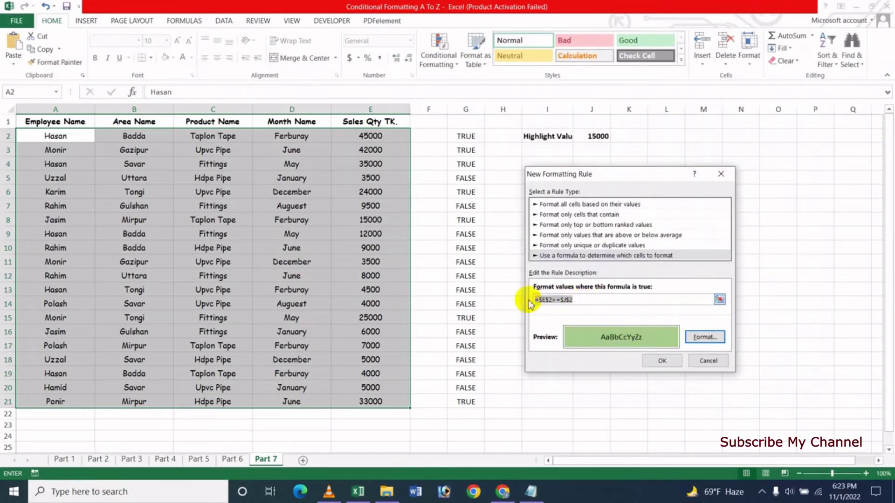
left_click(660, 361)
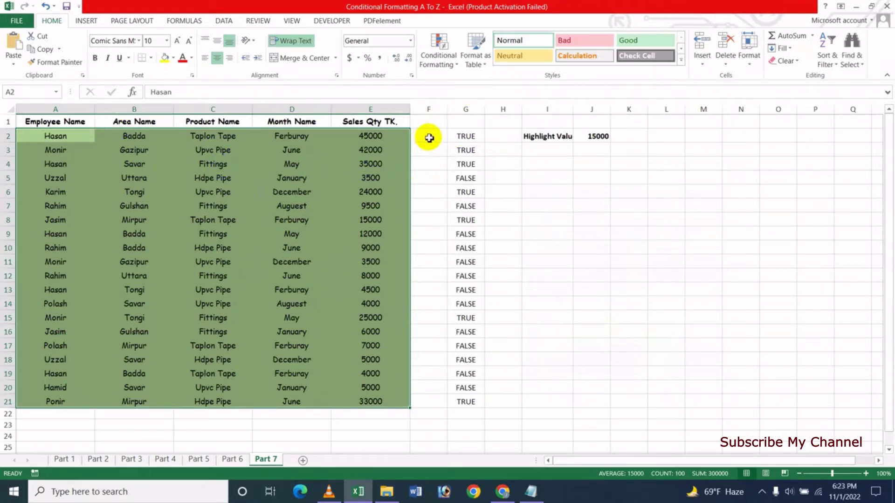
Paste the formula =$E$2>=$J$2 into cell F2 and fill it down to F21.
left_click(429, 138)
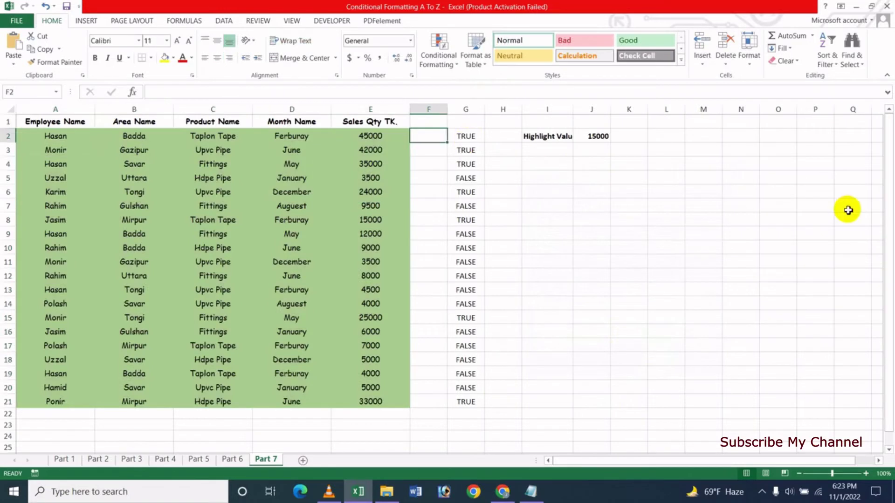
key("ctrl")
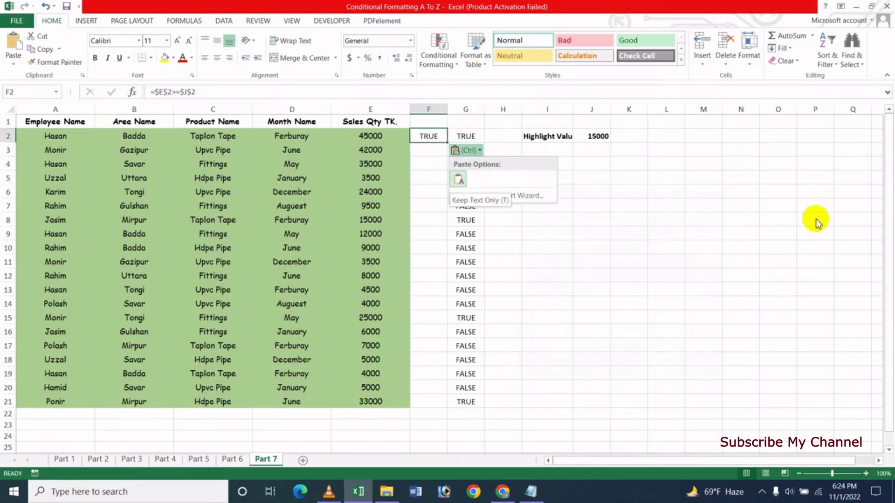
left_click(428, 157)
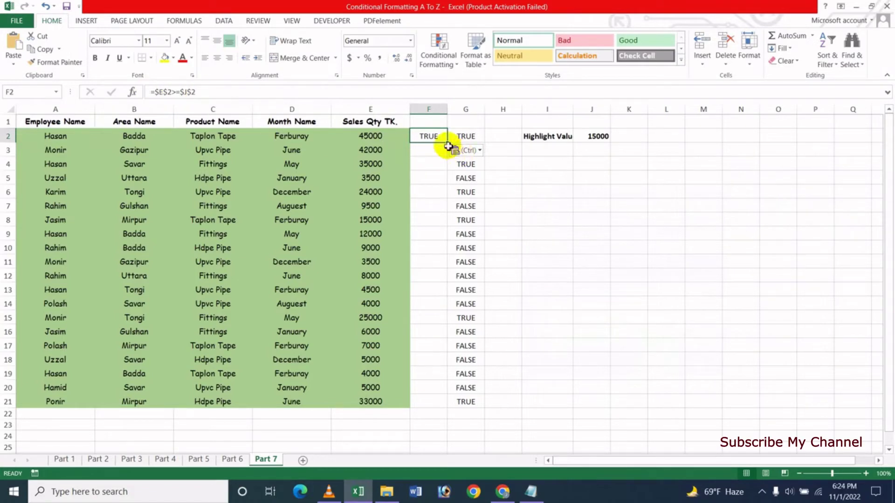
left_click_drag(448, 145, 441, 407)
left_click(586, 308)
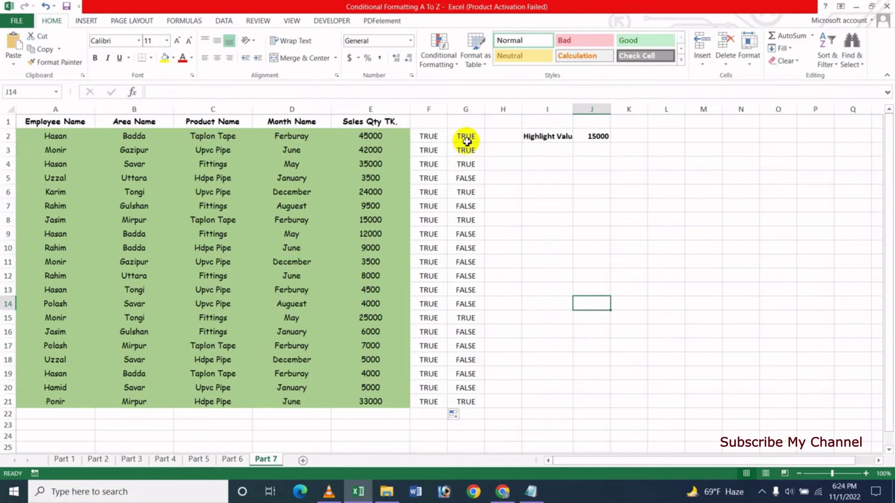
Delete the old TRUE/FALSE test results in G2:G21.
left_click_drag(465, 136, 467, 399)
key("Delete")
left_click(557, 351)
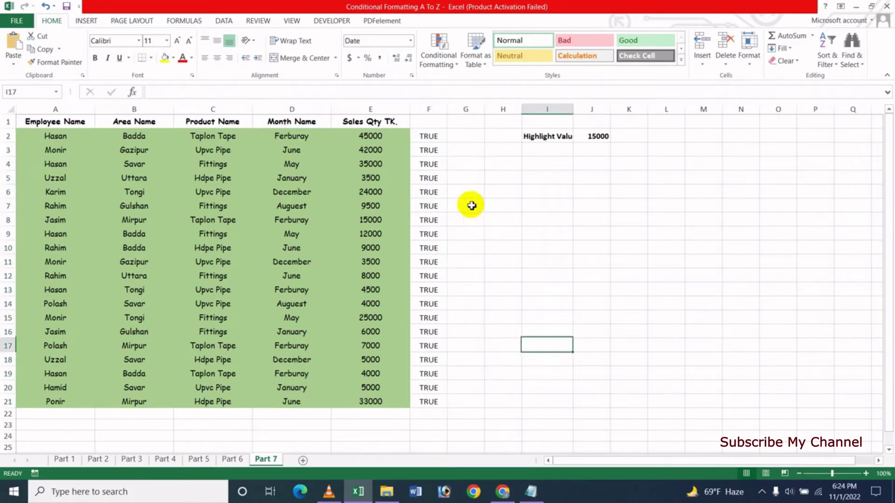
Make the E2 reference relative in F2's formula, giving =E2>=$J$2, and fill it down to F21.
left_click(431, 135)
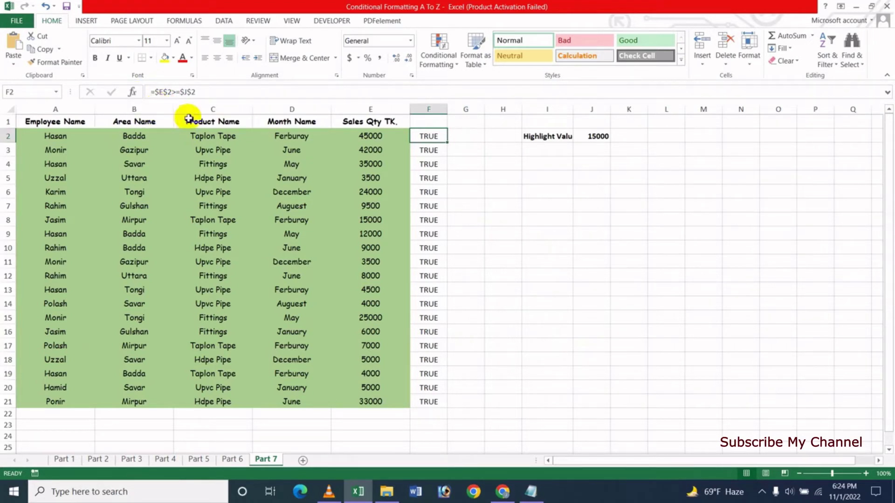
left_click(158, 93)
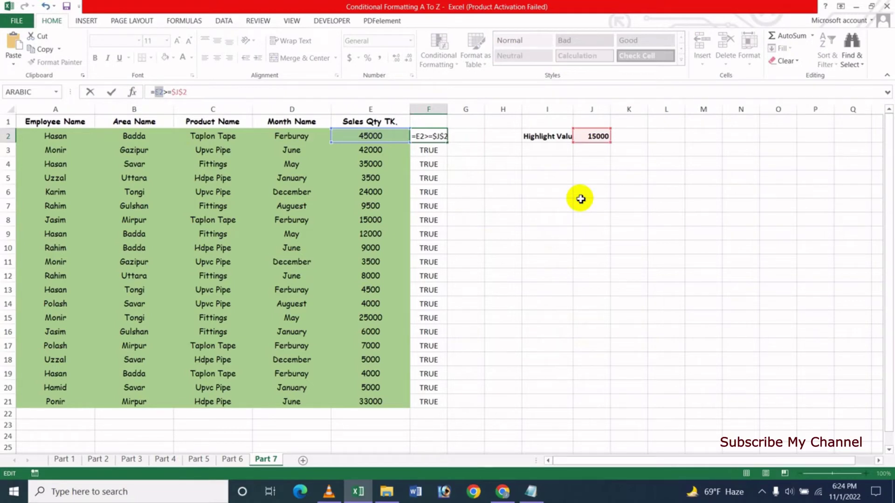
key("Return")
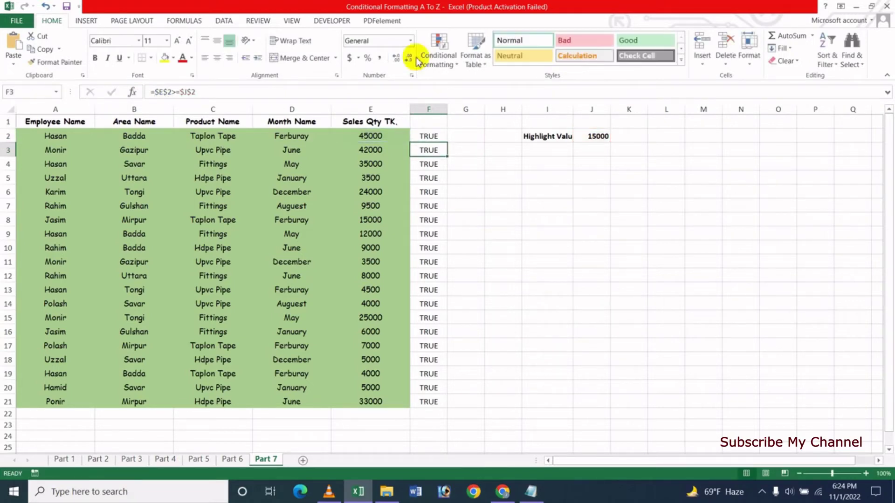
left_click(438, 138)
left_click_drag(451, 146, 448, 408)
left_click(513, 291)
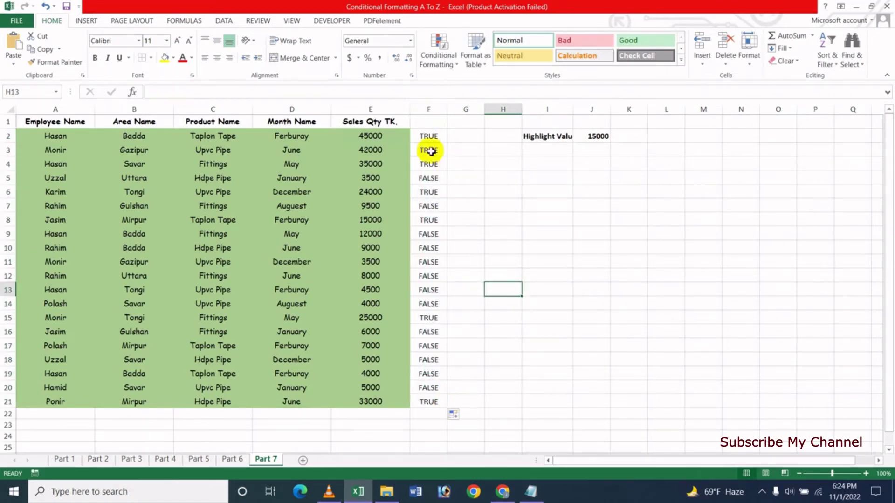
Copy the formula text =E2>=$J$2 from cell F2 without changing the cell.
left_click(432, 139)
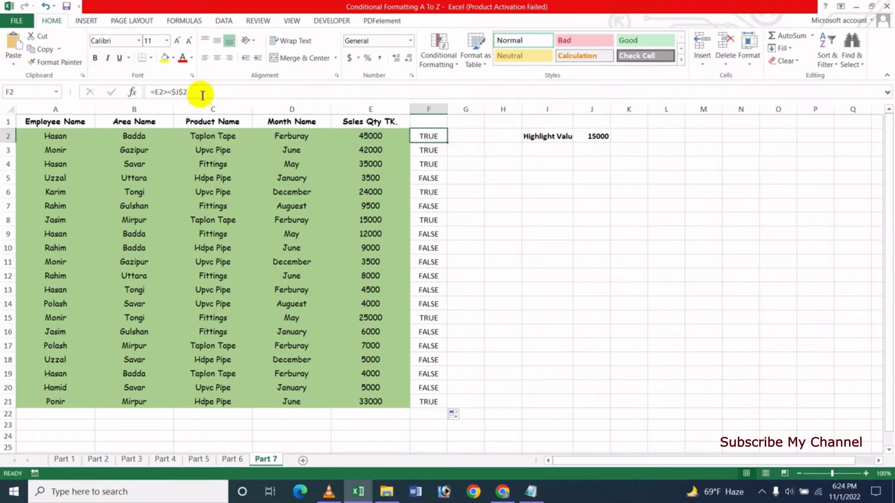
left_click_drag(202, 95, 573, 274)
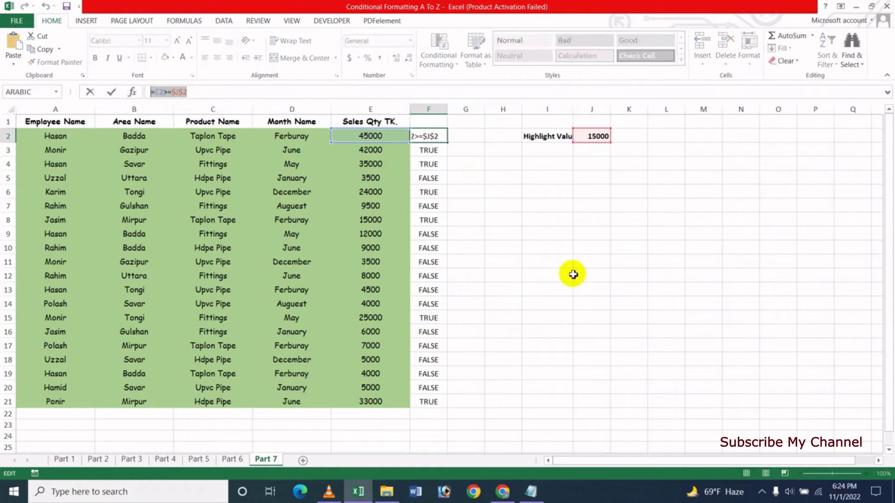
left_click(483, 220)
key("Escape")
left_click(488, 208)
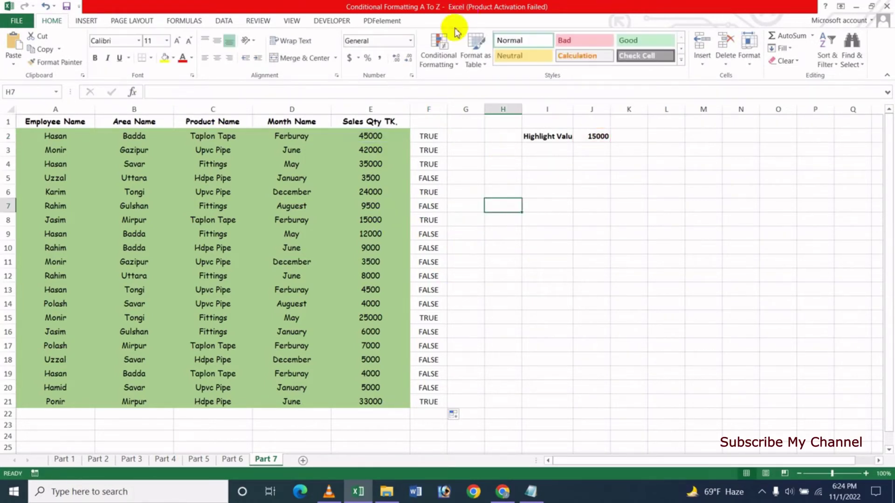
Replace the formula of this worksheet's green-fill rule on A2:E21 with =E2>=$J$2 and apply it.
left_click(457, 65)
left_click(460, 230)
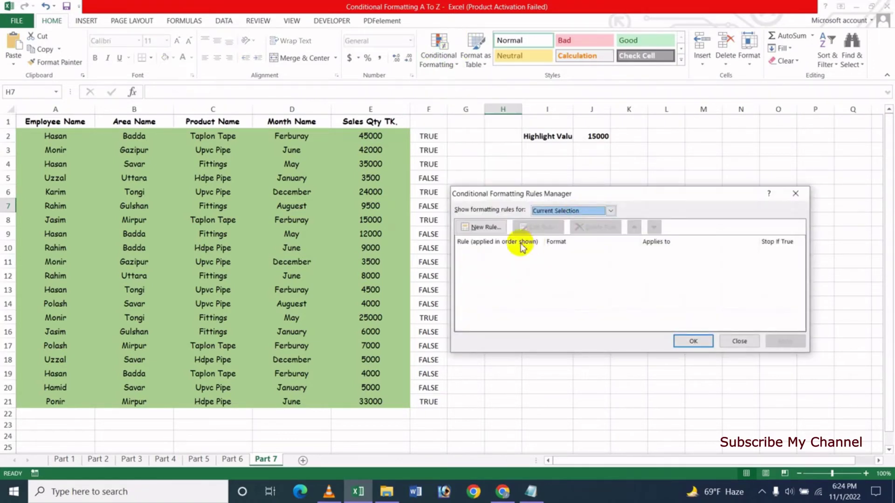
left_click(564, 212)
left_click(568, 229)
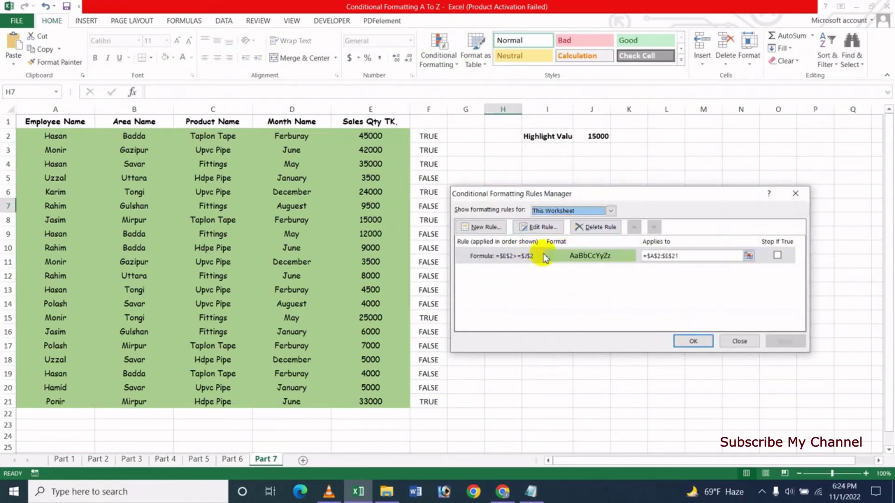
left_click(540, 227)
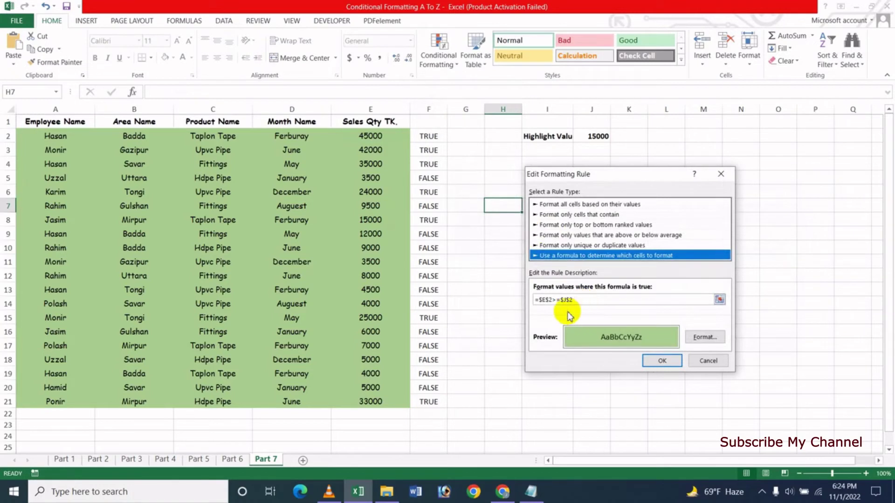
left_click_drag(583, 302, 504, 303)
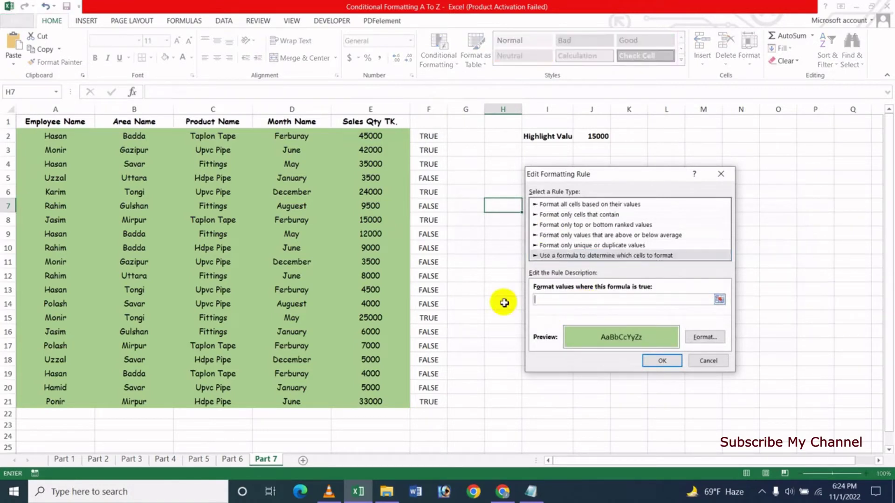
left_click(659, 360)
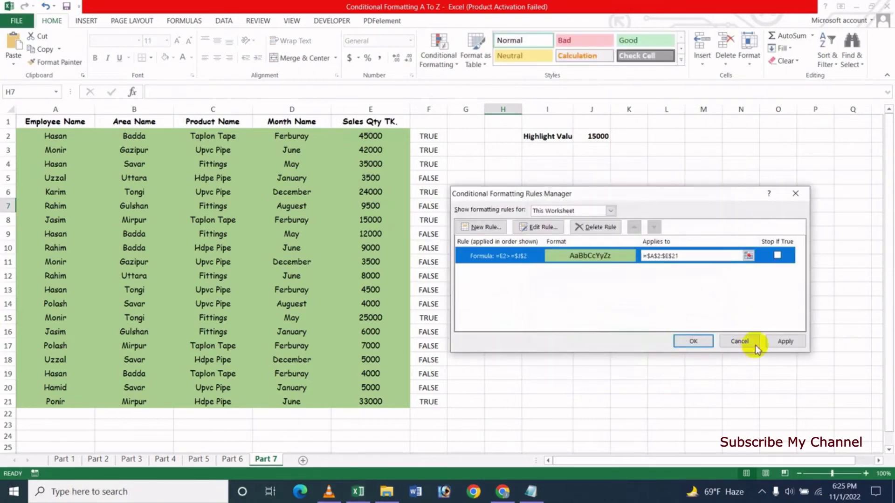
left_click(780, 345)
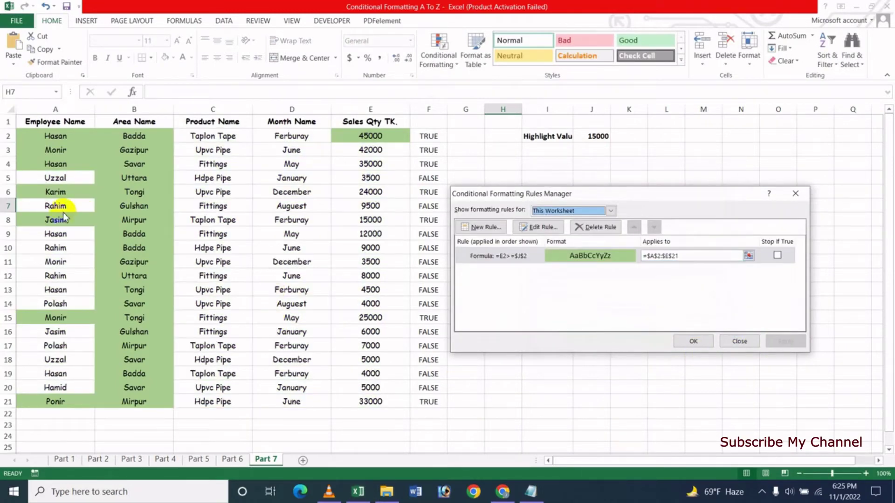
left_click_drag(639, 194, 657, 199)
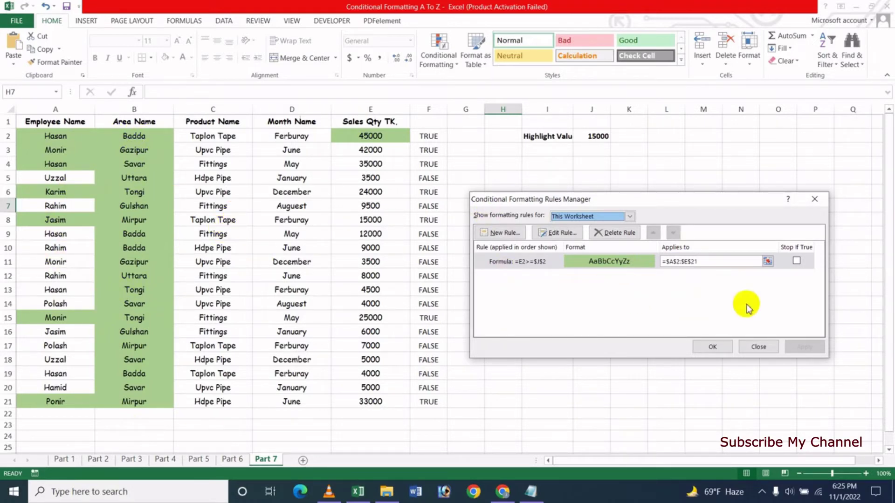
Change the green-fill rule's formula to =$E2>=$J$2, apply it to the table, and close the rules manager.
left_click(561, 233)
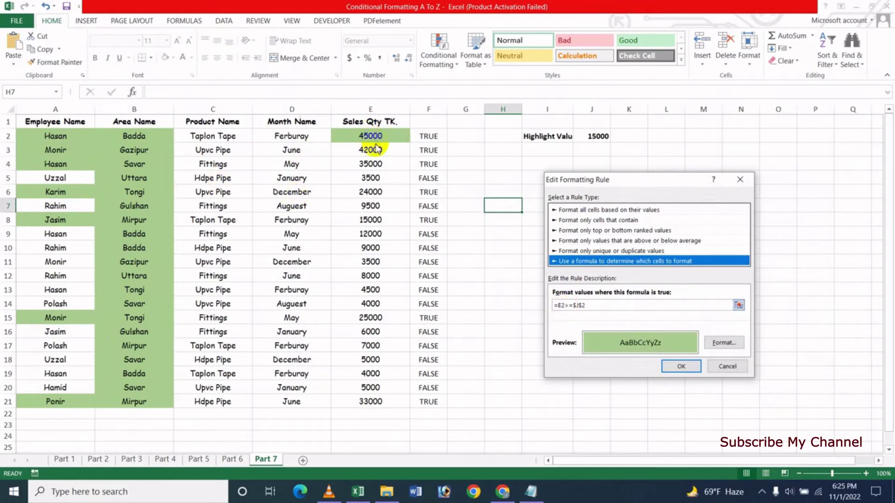
left_click(561, 306)
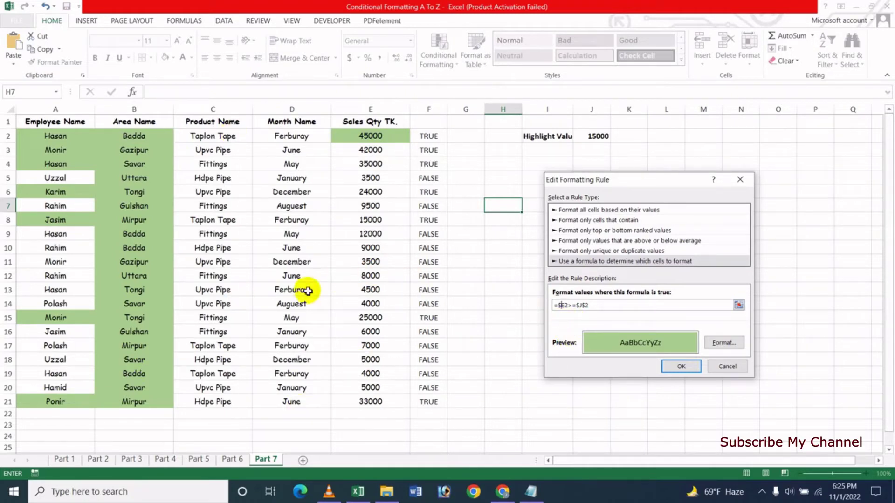
left_click(682, 367)
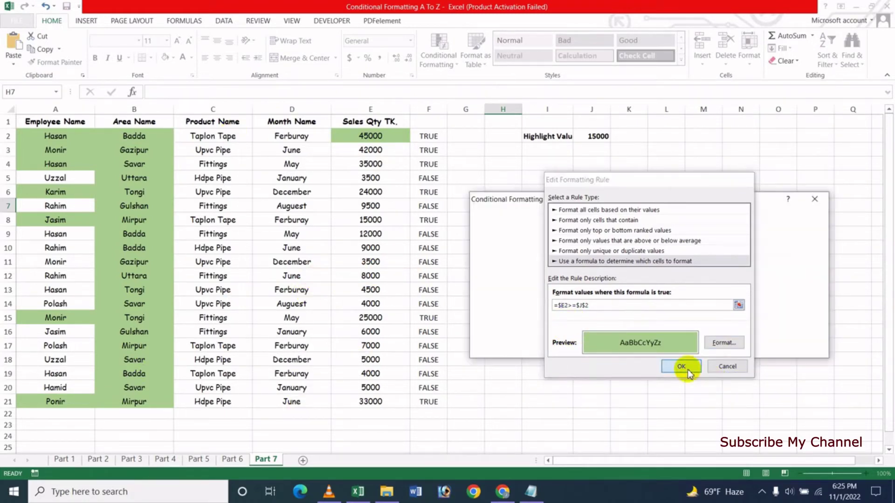
left_click(813, 345)
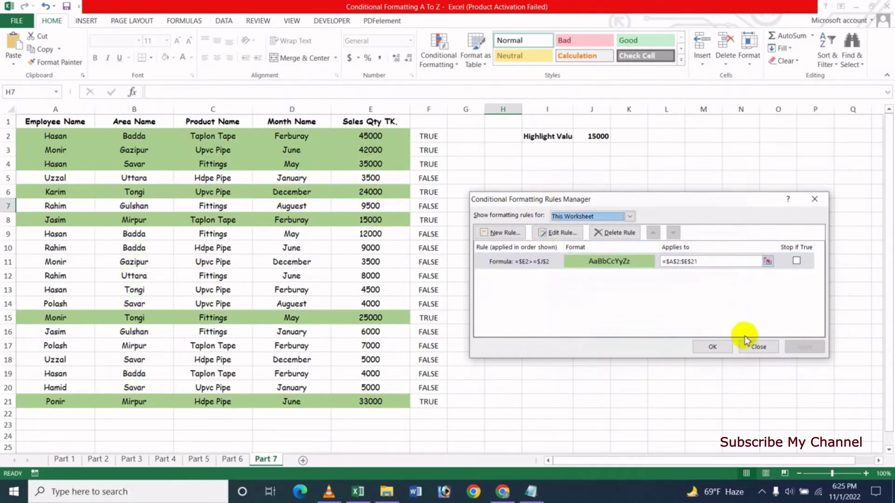
left_click(717, 347)
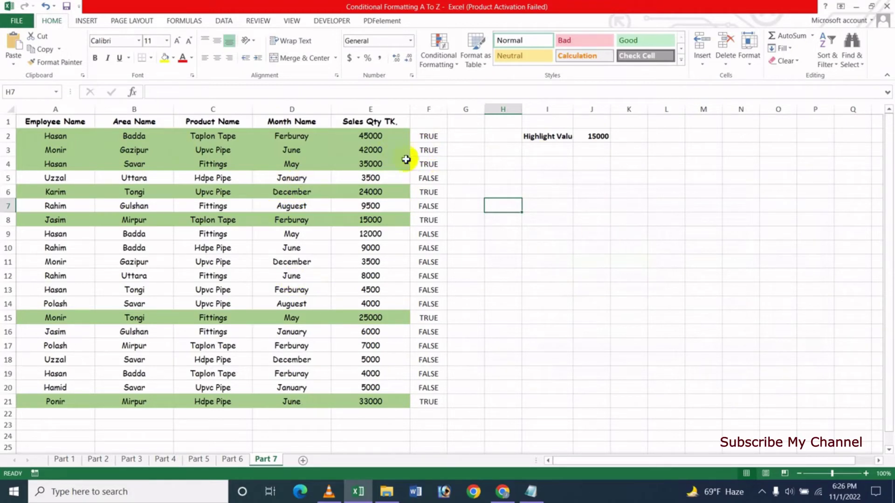
Lock the column of the E2 reference in F2's formula, giving =$E2>=$J$2, and fill it down to F21.
left_click(428, 139)
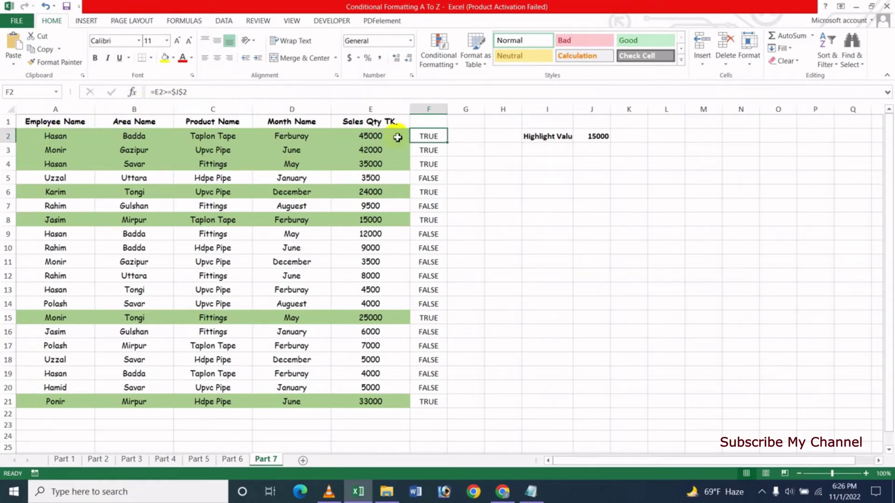
left_click(154, 92)
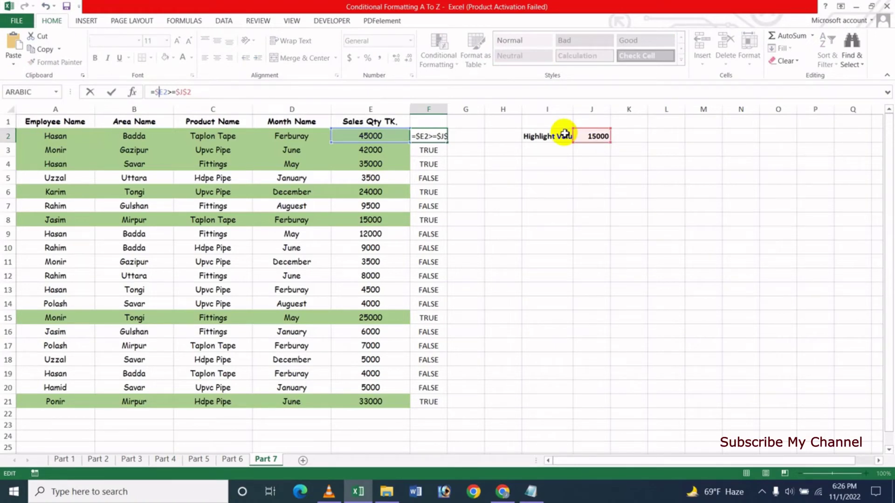
key("Return")
left_click(427, 137)
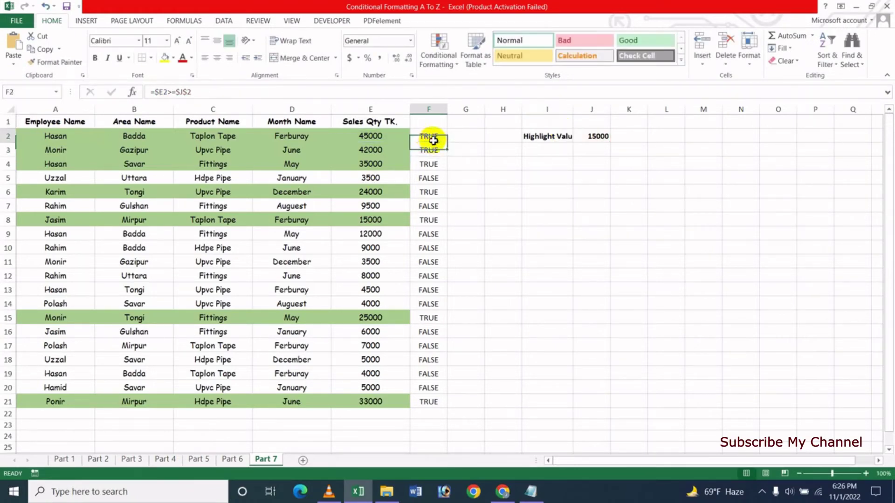
left_click_drag(447, 145, 436, 405)
left_click(514, 304)
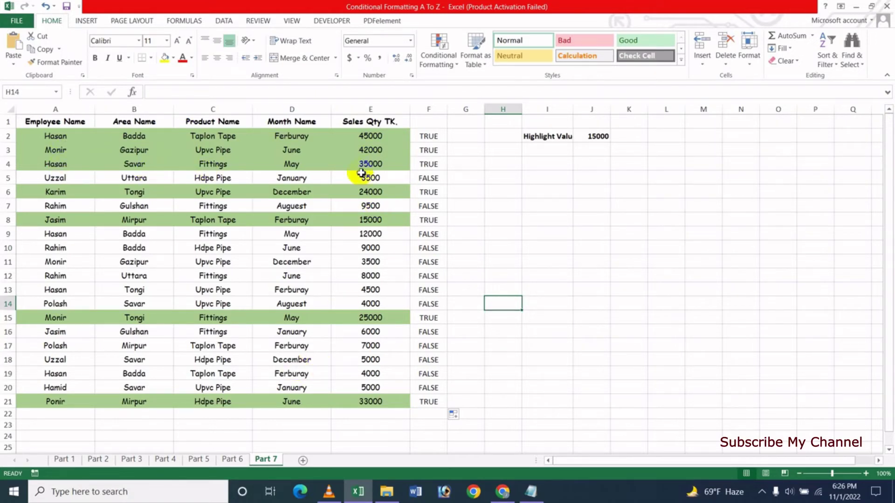
left_click(438, 141)
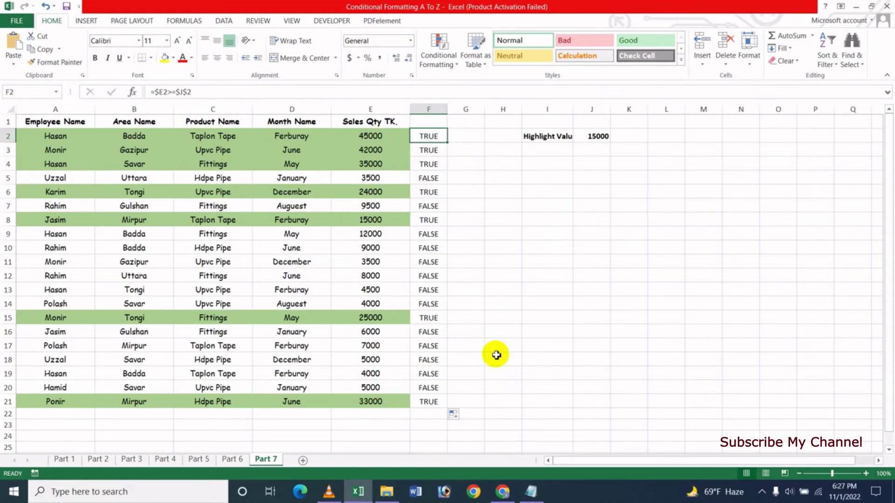
left_click(549, 260)
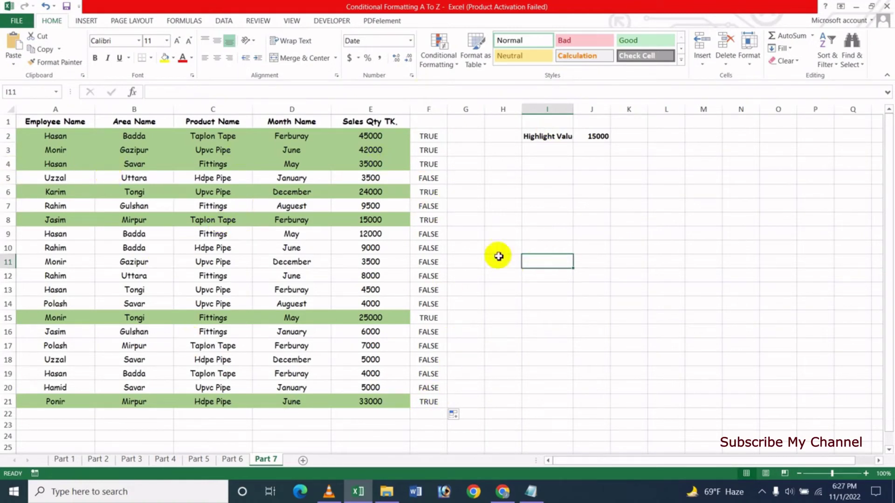
Clear the conditional formatting rules from the entire Part 7 sheet.
left_click(470, 191)
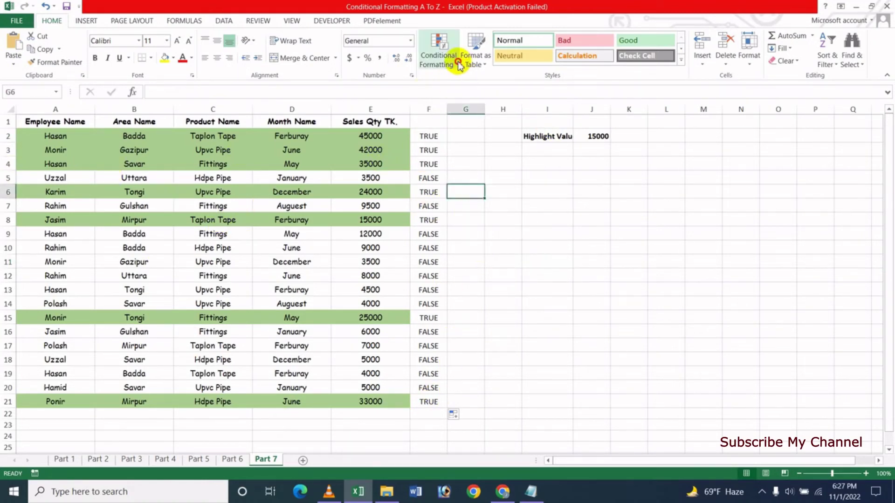
left_click(442, 59)
mouse_move(473, 216)
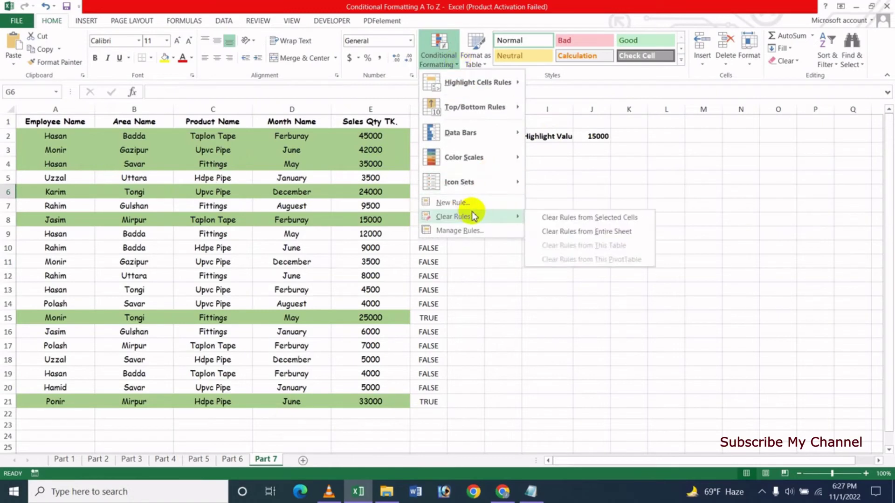
left_click(610, 232)
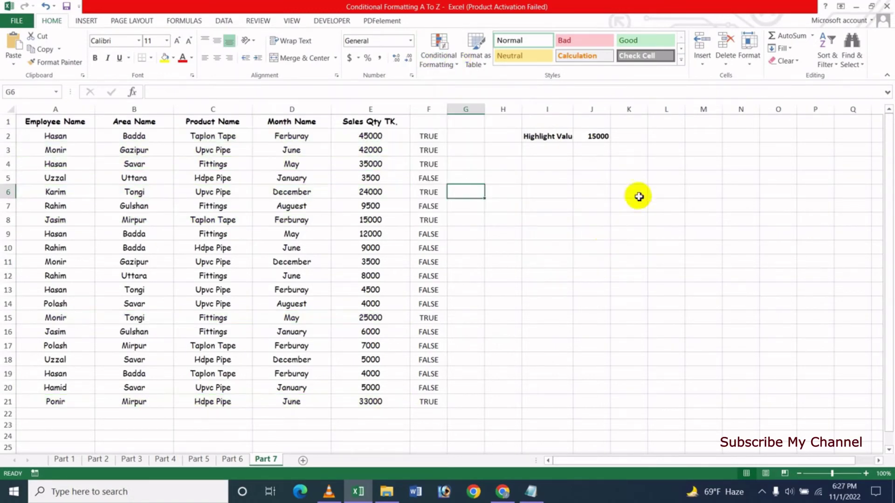
left_click(540, 233)
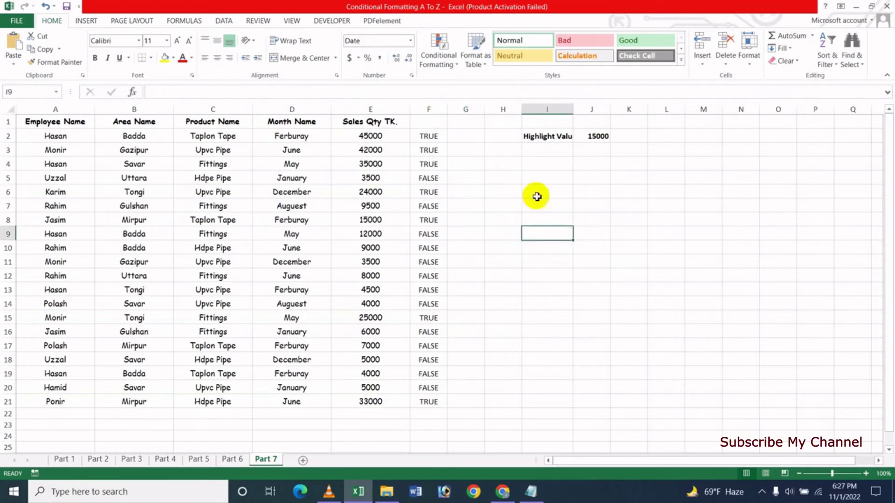
Delete the contents of F2:J21, including the test results and the highlight value.
left_click_drag(429, 136, 466, 150)
left_click(603, 398, "shift")
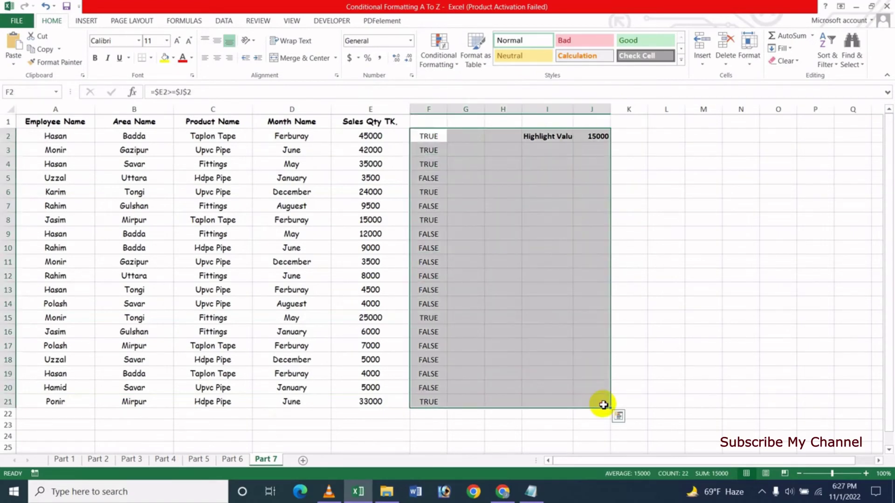
key("Delete")
left_click(661, 276)
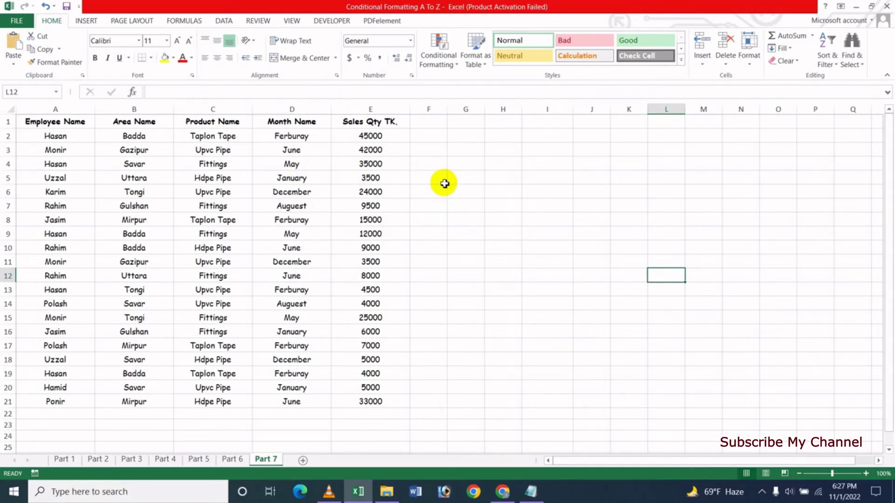
Enter the formula =ISTEXT(E2) in cell H3.
left_click(500, 150)
type("=is")
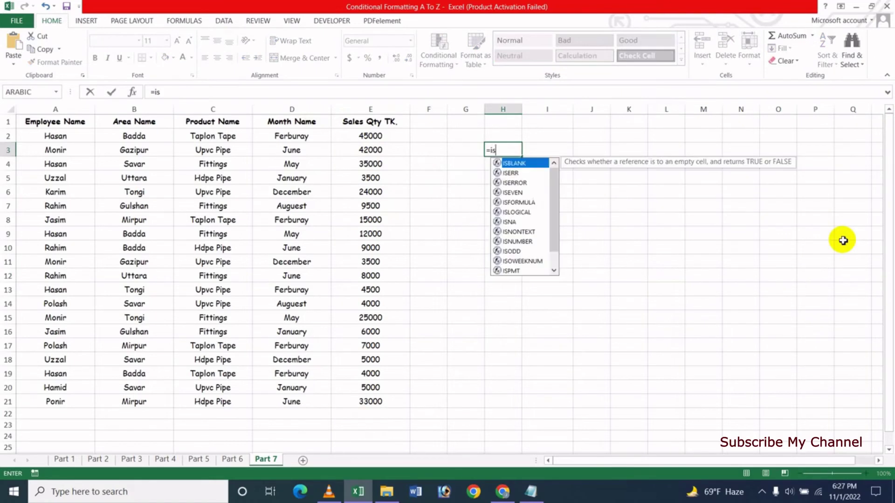
type("tex")
key("Tab")
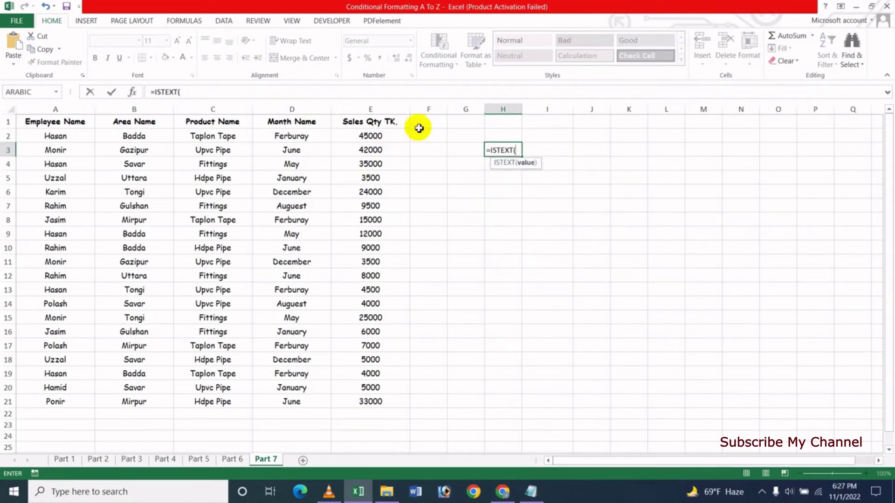
left_click(378, 138)
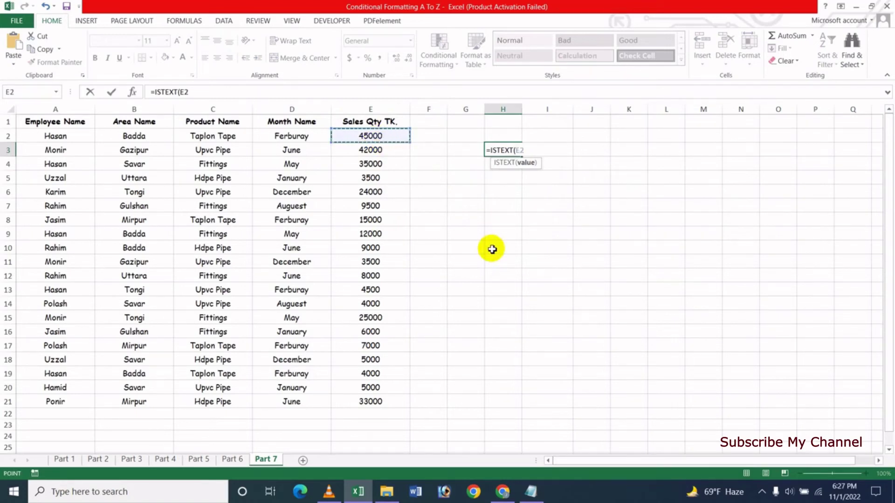
type(")")
key("Return")
left_click(518, 208)
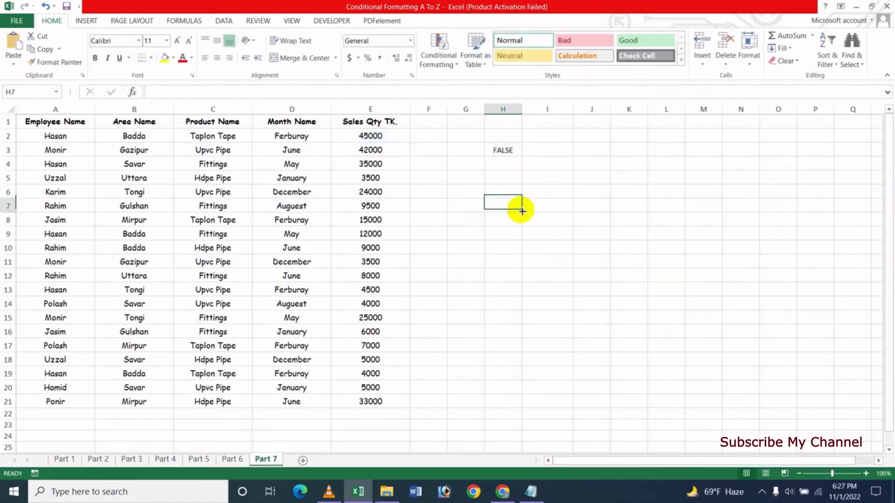
Replace E2's quantity with the sample text dfgfd and check the ISTEXT result in H3.
left_click(501, 149)
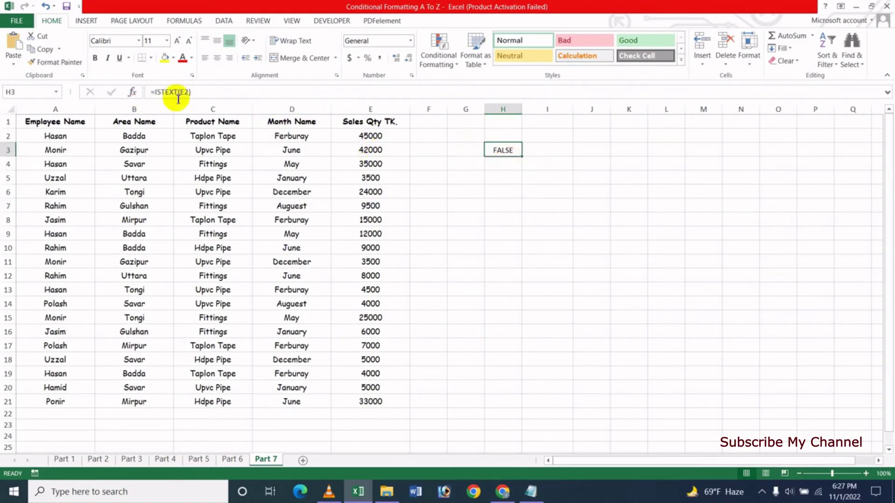
left_click(377, 137)
type("df")
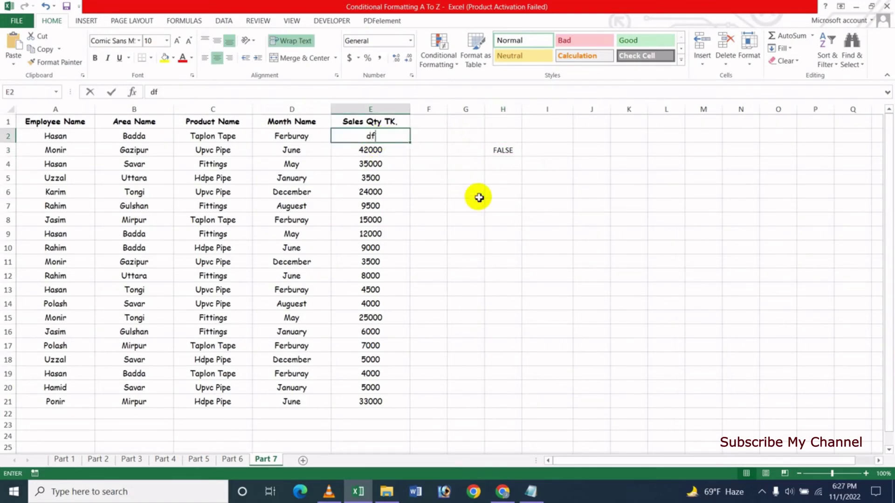
type("gfd")
left_click(479, 197)
left_click(508, 150)
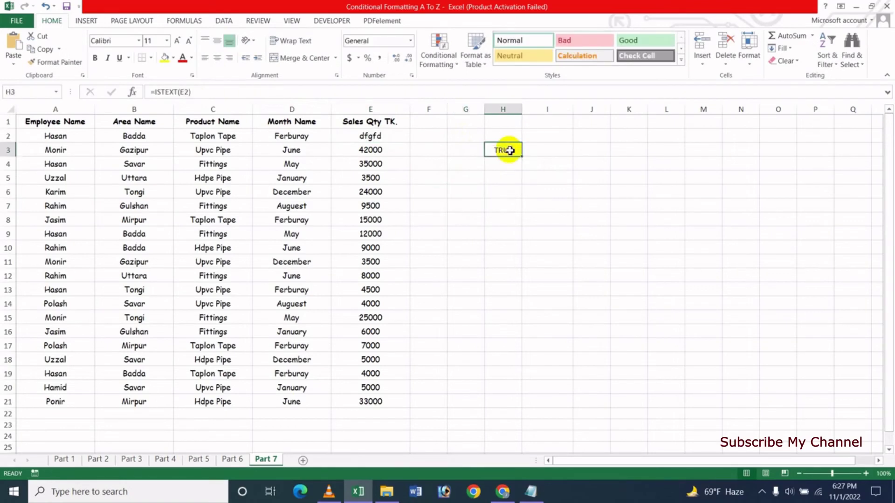
Set E2 to the number 554 and check the ISTEXT result in H3 again.
left_click(381, 138)
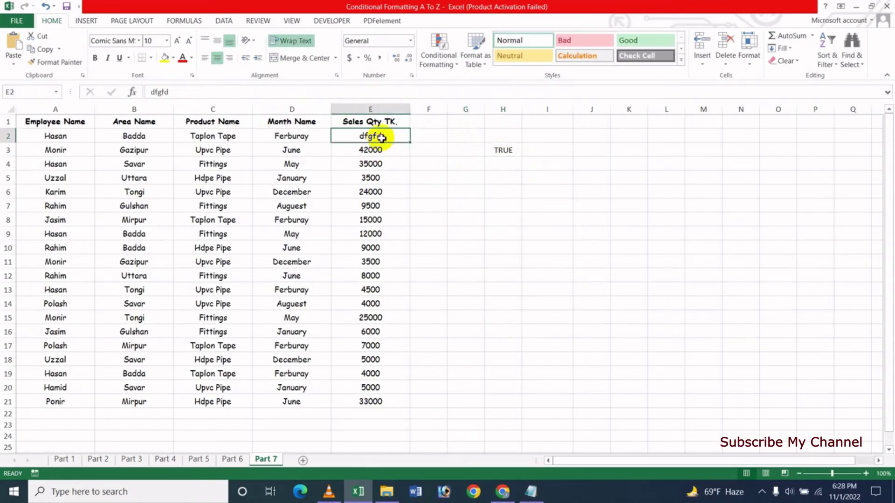
type("554")
key("Return")
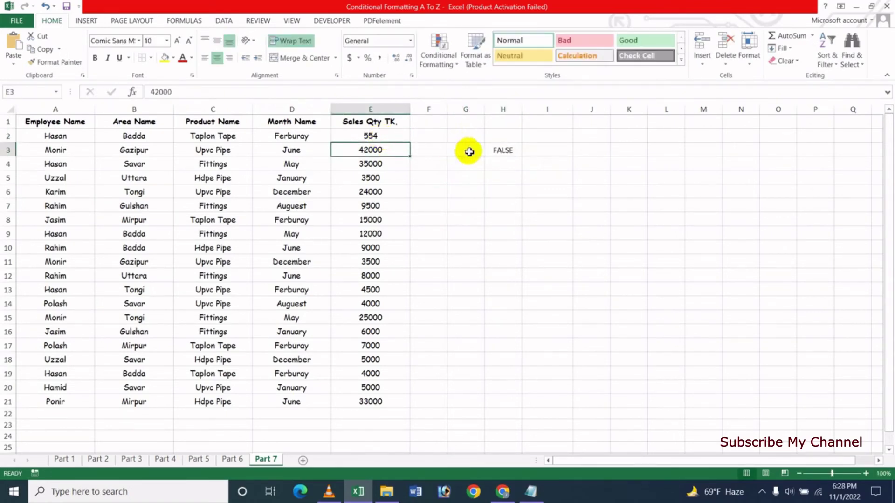
left_click(500, 149)
left_click(373, 136)
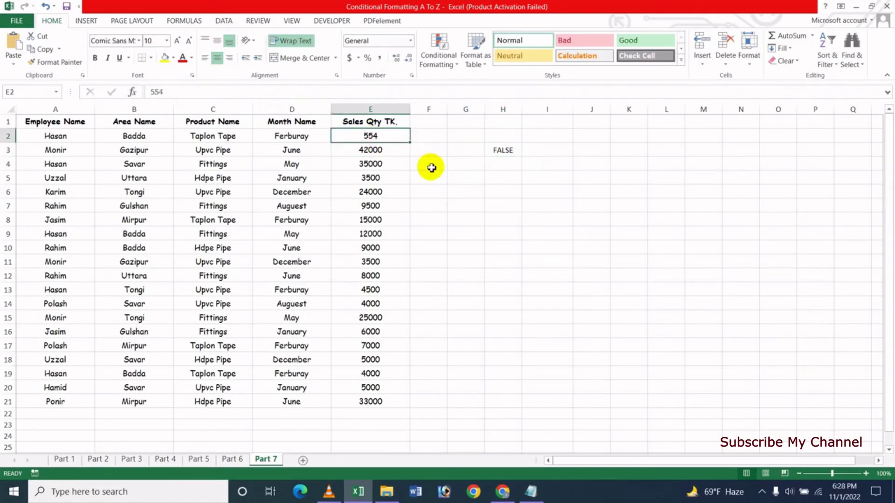
Copy the formula text =ISTEXT(E2) from cell H3 and leave the cell's formula as it is.
left_click(501, 150)
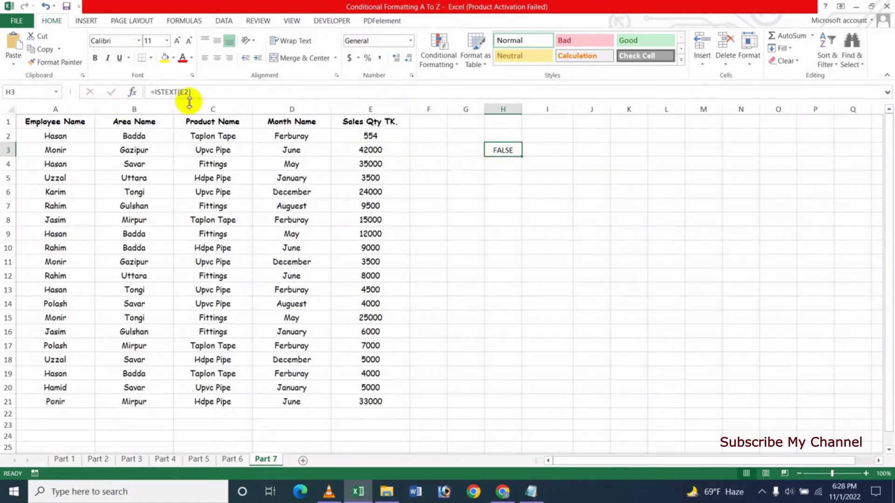
left_click_drag(191, 92, 150, 92)
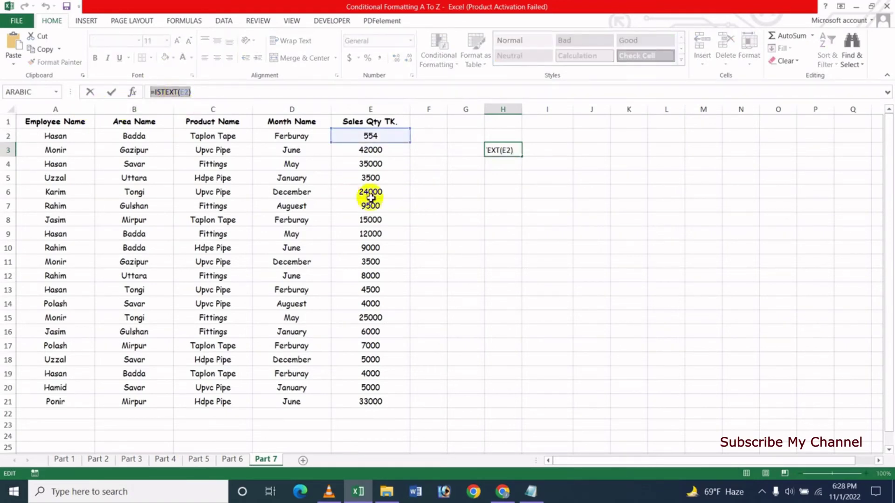
left_click(430, 191)
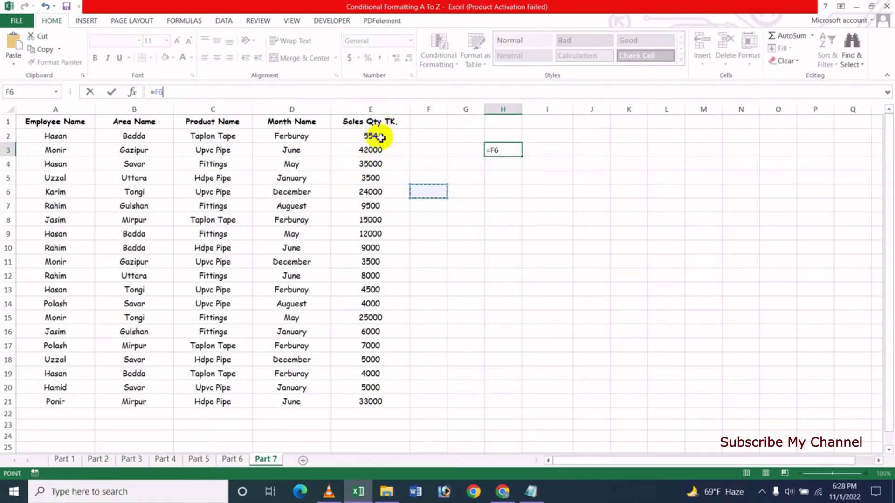
left_click(381, 138)
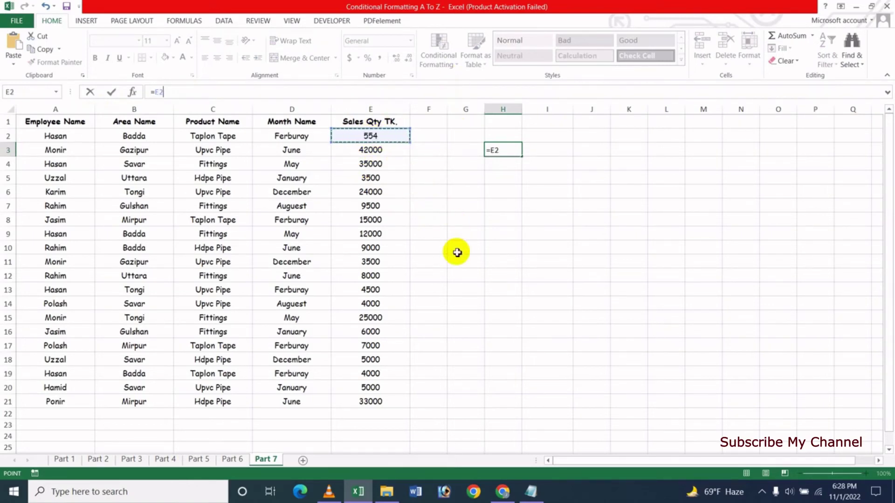
key("Escape")
Create a formula-based conditional formatting rule for cell E2 using the copied formula =ISTEXT(E2).
left_click(392, 136)
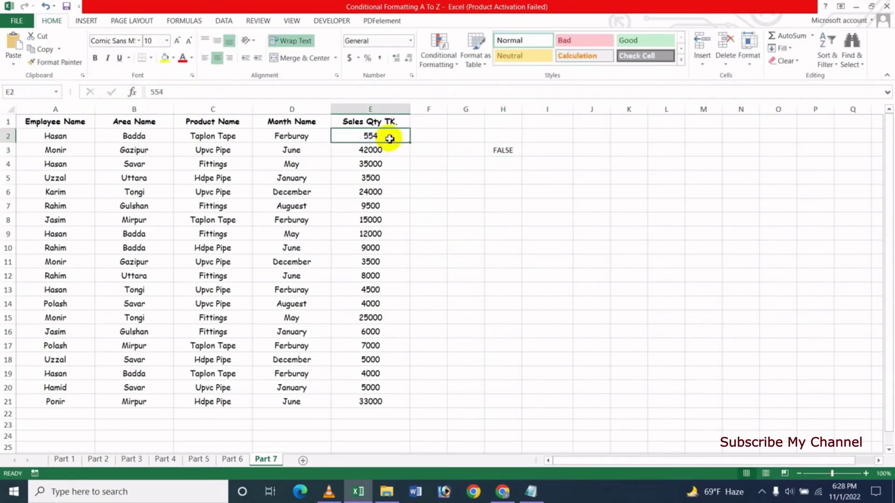
left_click(439, 61)
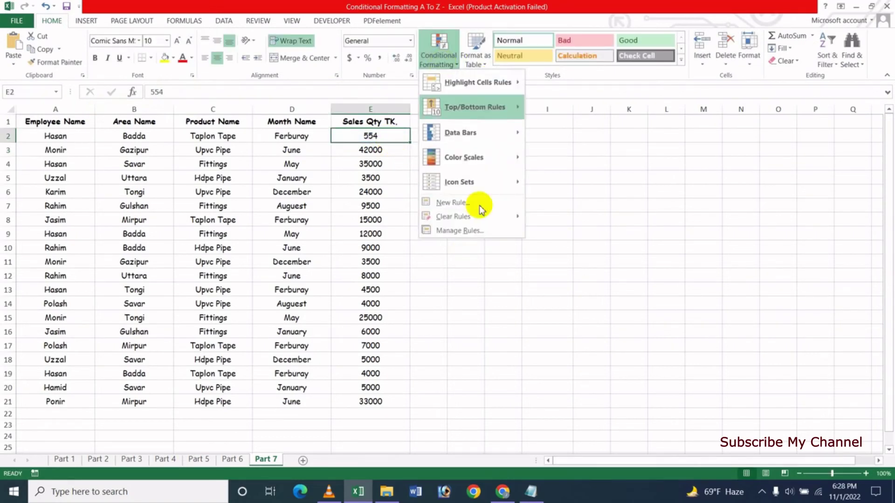
left_click(471, 201)
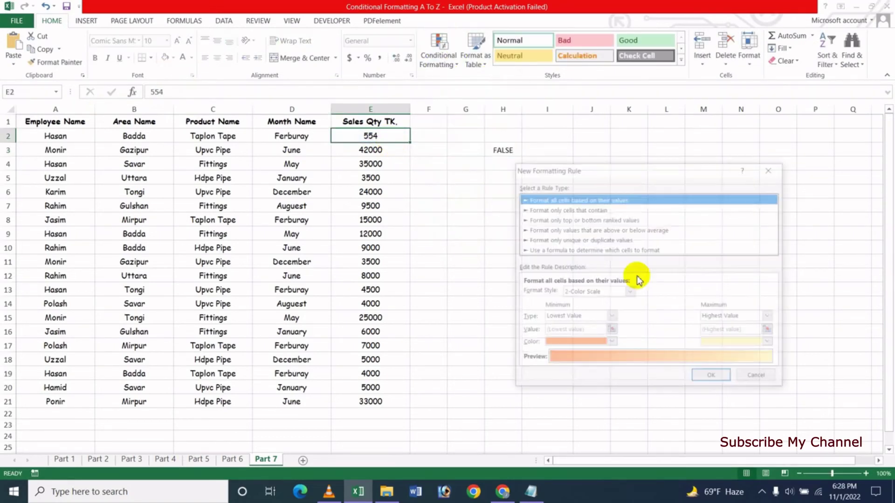
left_click(577, 252)
left_click(539, 294)
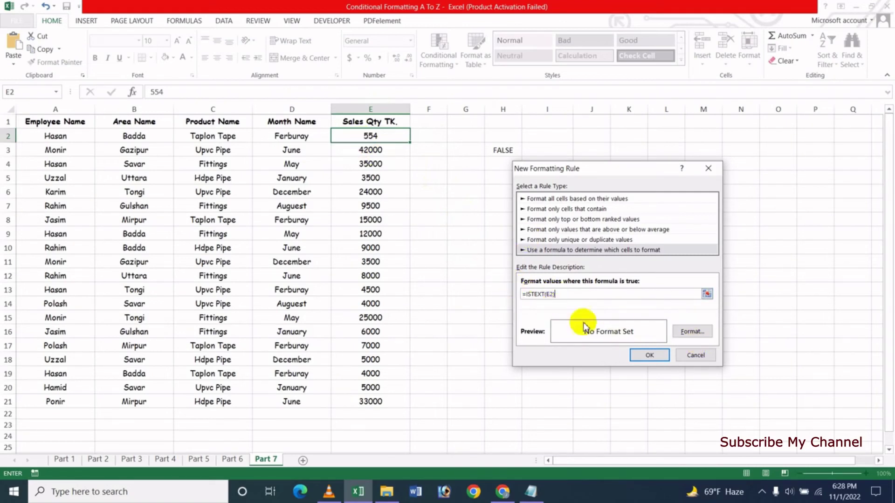
Give the ISTEXT rule a yellow fill and apply the rule to E2.
left_click(692, 331)
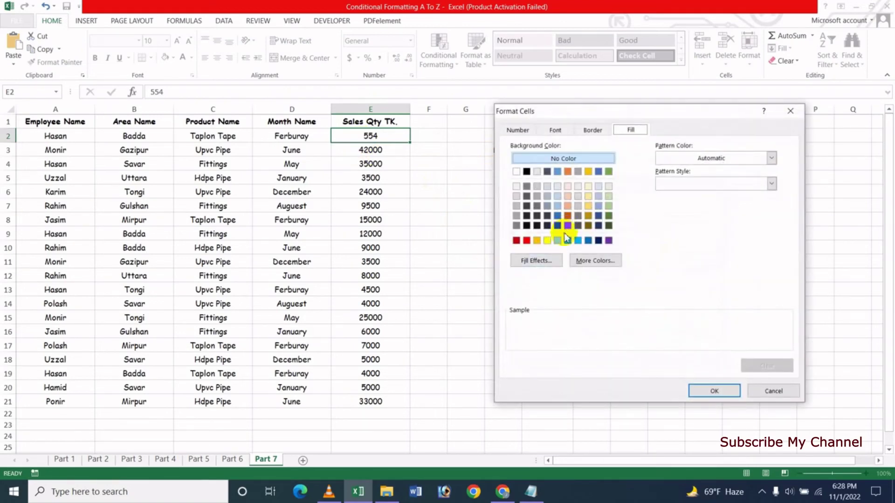
left_click(547, 241)
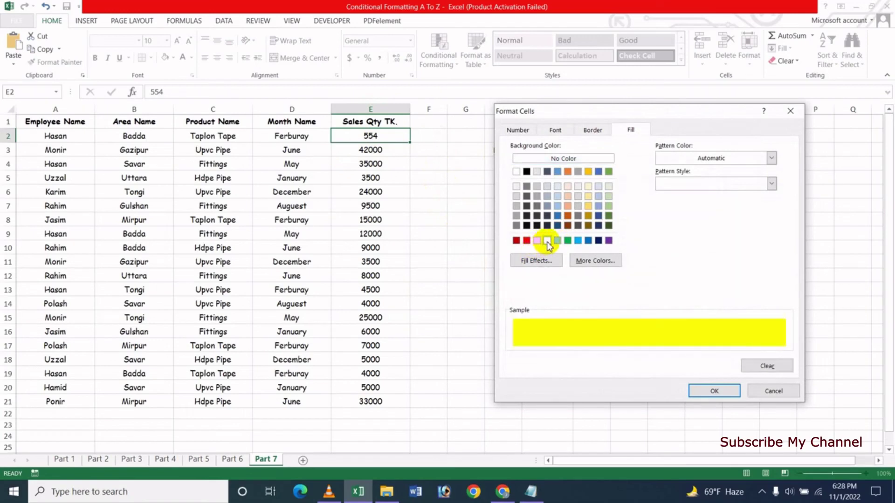
left_click(714, 391)
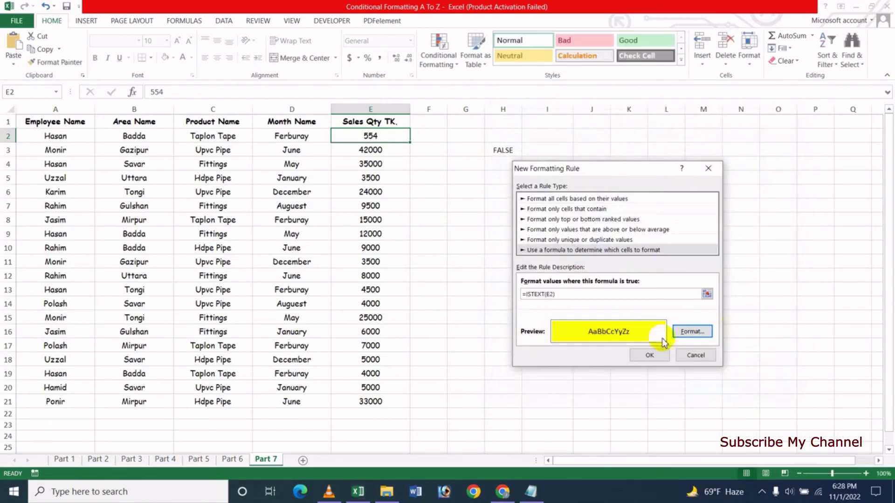
left_click(647, 356)
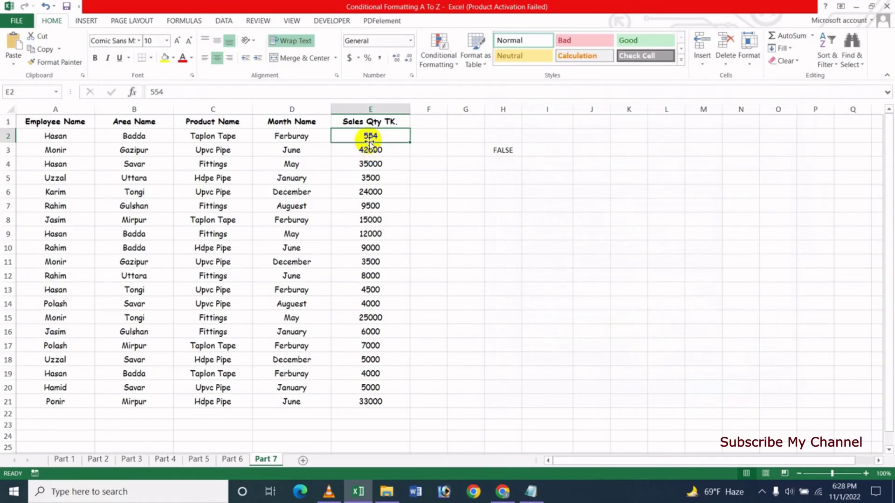
Replace E2's number with the sample text dggfd to test the rule.
type("dggfd")
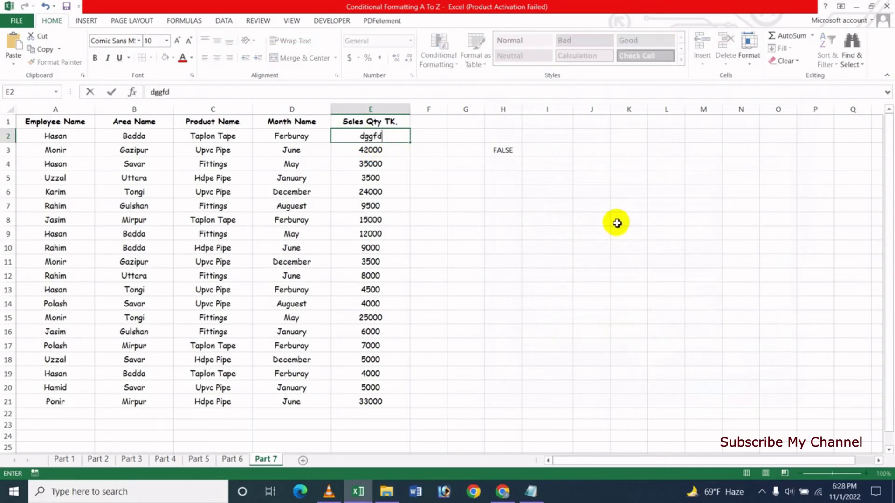
left_click(530, 223)
Copy E2's formatting to cell E14 with Format Painter and enter the sample text dfdsf in E14.
left_click(391, 140)
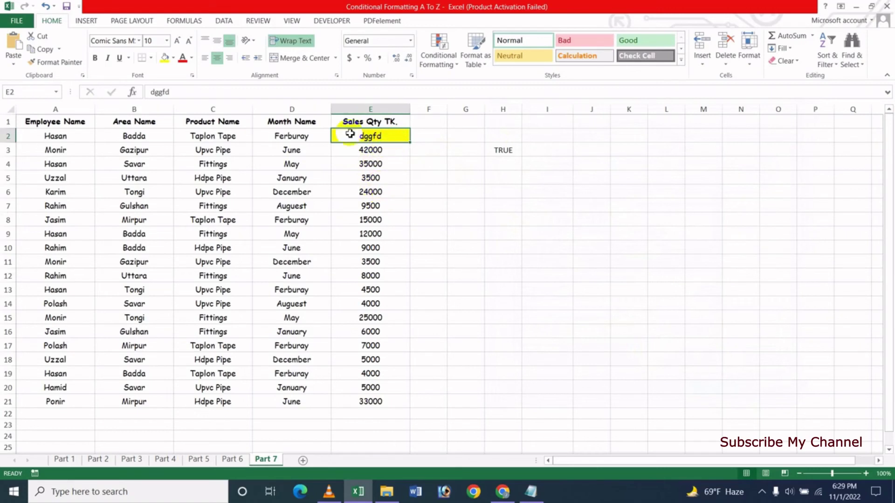
left_click(62, 64)
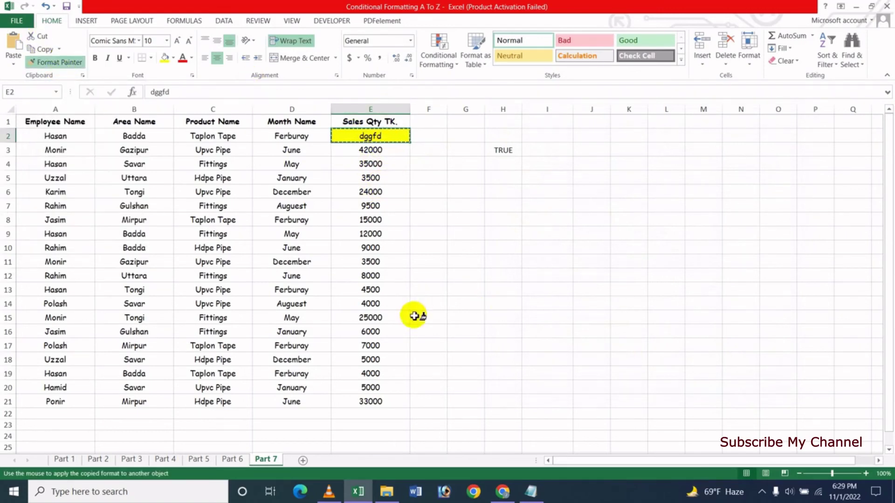
left_click(368, 305)
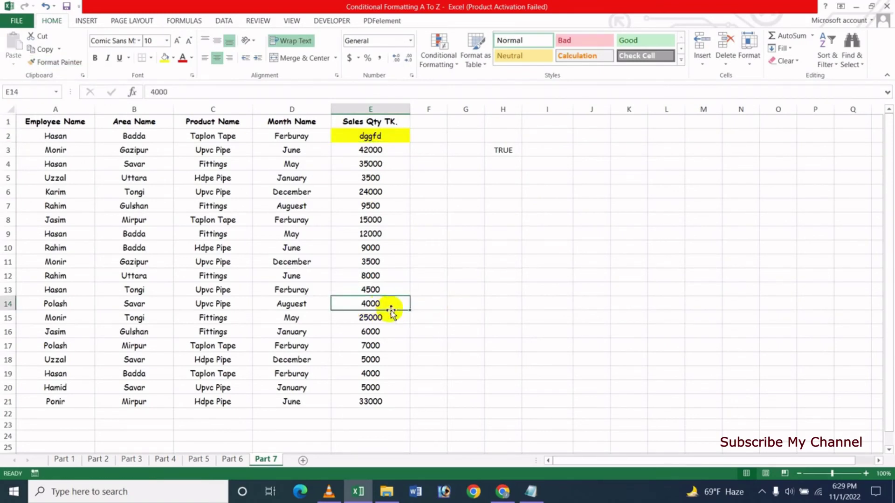
type("dfdsf")
left_click(549, 317)
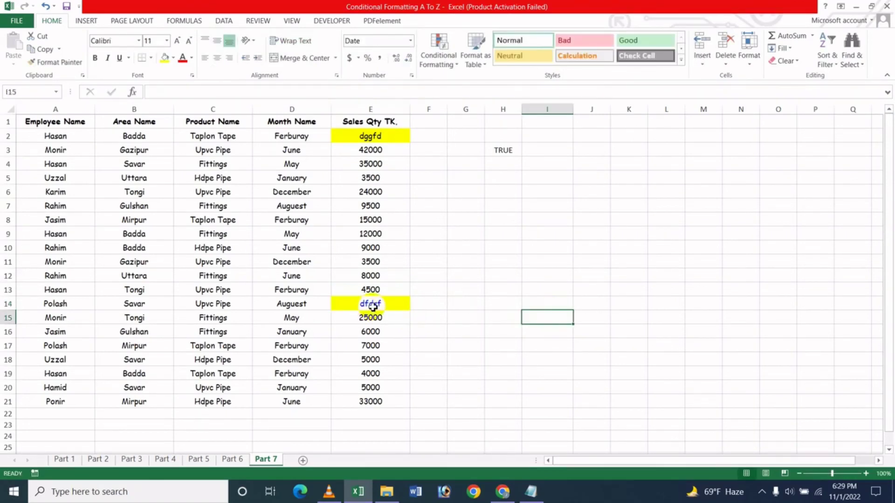
left_click(372, 306)
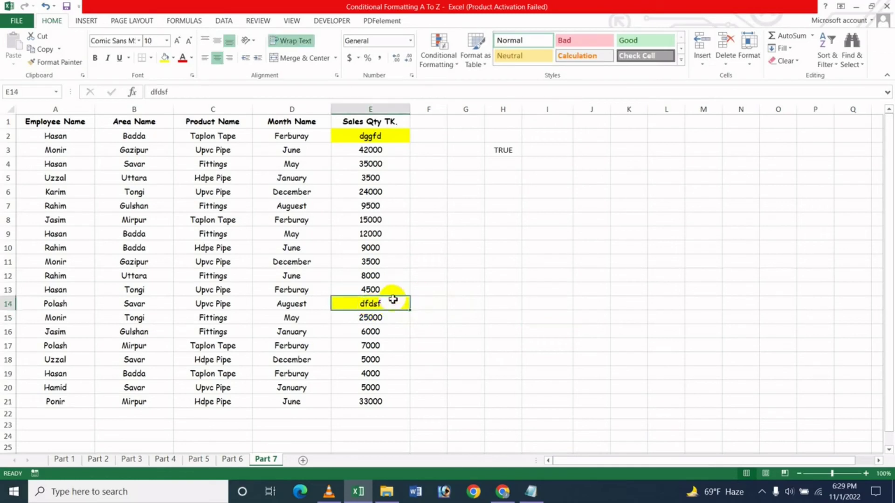
Enter the sample text dfsdf in E7, which does not carry the rule, and check its formatting.
left_click(375, 249)
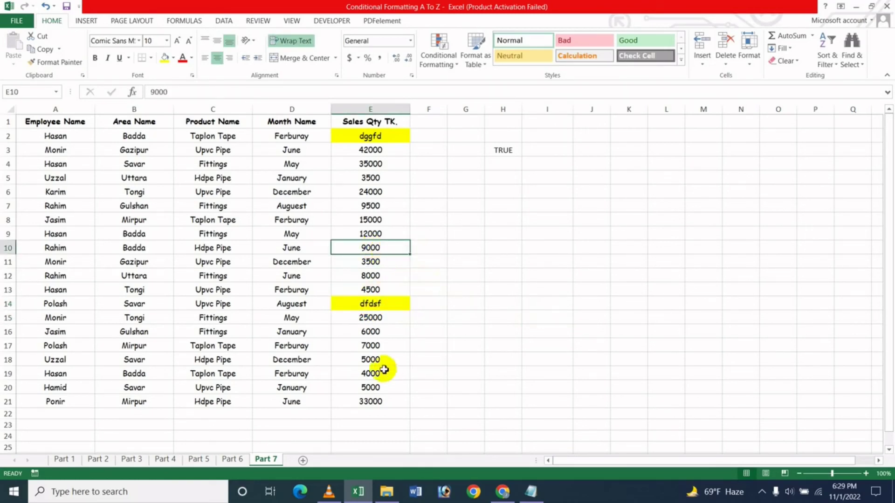
left_click(376, 207)
type("dfsdf")
left_click(535, 247)
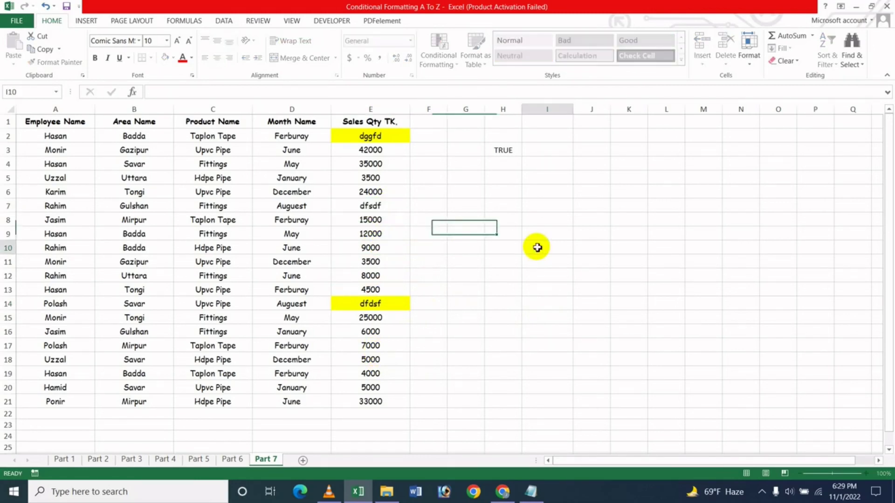
left_click(379, 206)
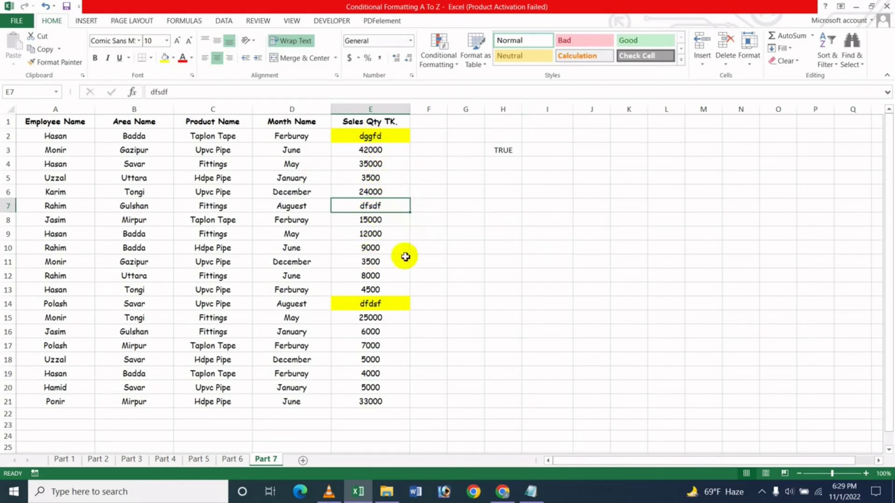
Copy E2's formatting onto cells E6 through E13 with Format Painter.
left_click(388, 140)
left_click(56, 62)
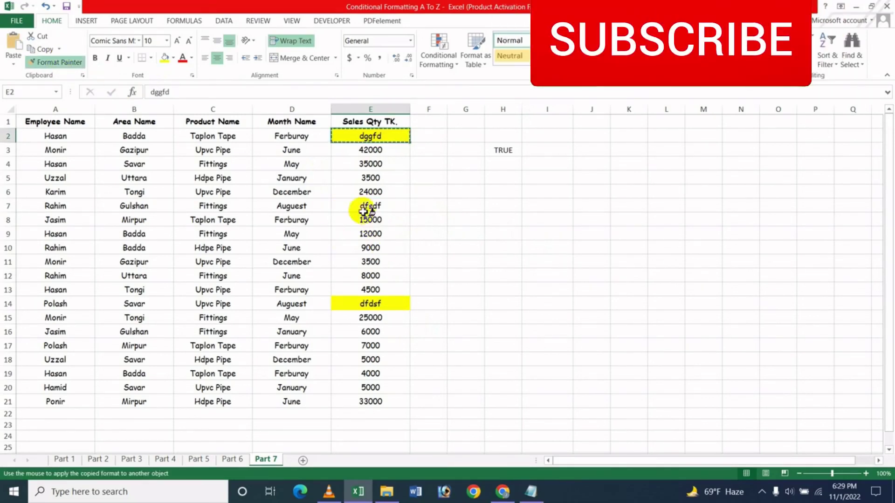
left_click_drag(368, 192, 382, 290)
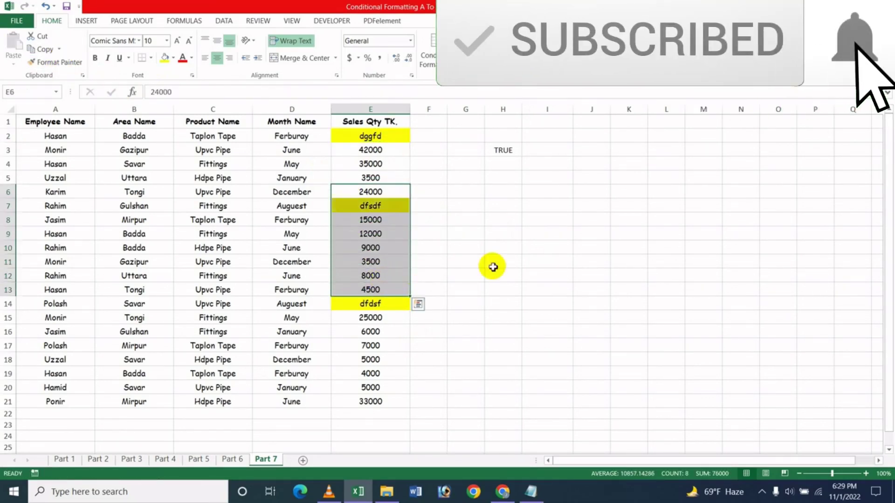
left_click(492, 267)
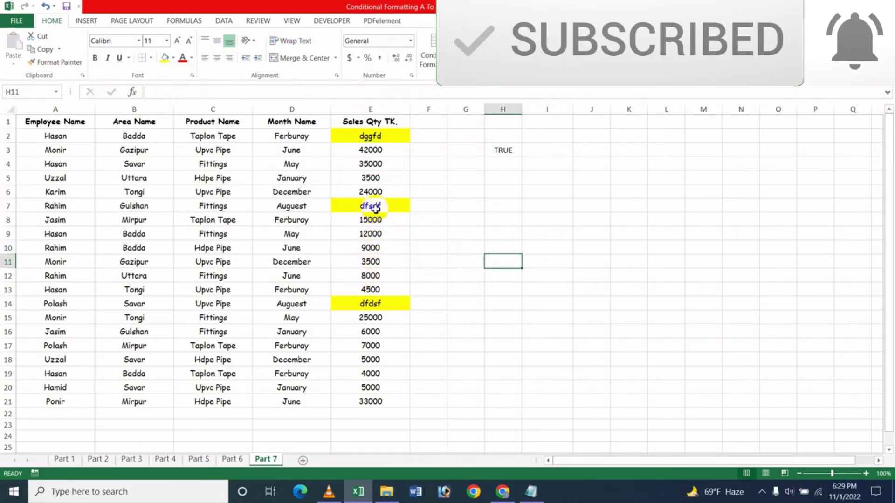
Test the copied rule by entering the sample texts fsdf, dsfd and dsfdf in cells E10, E11 and E12.
left_click(378, 248)
type("fsdf")
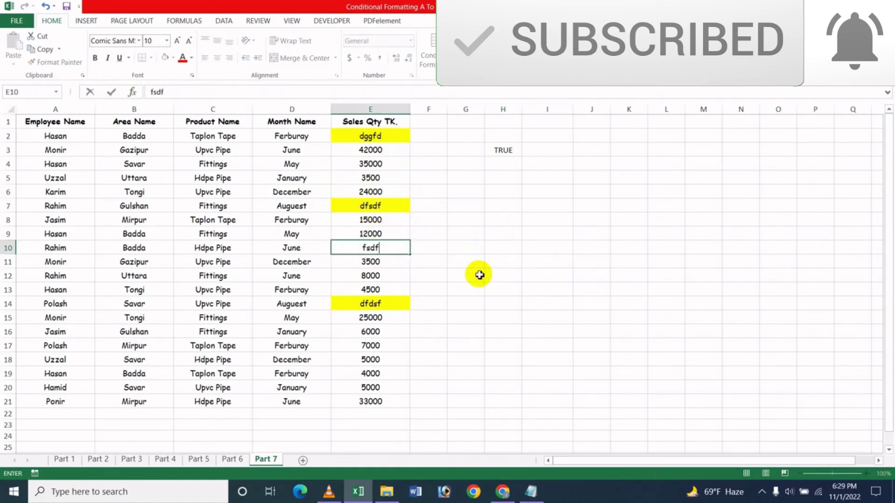
key("Return")
type("dsfd")
key("Return")
type("dsfdf")
key("Return")
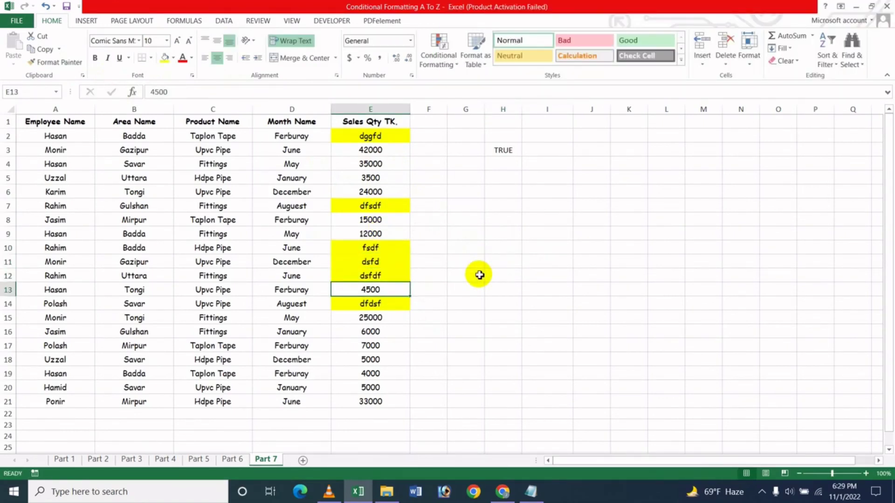
key("Return")
key("Return")
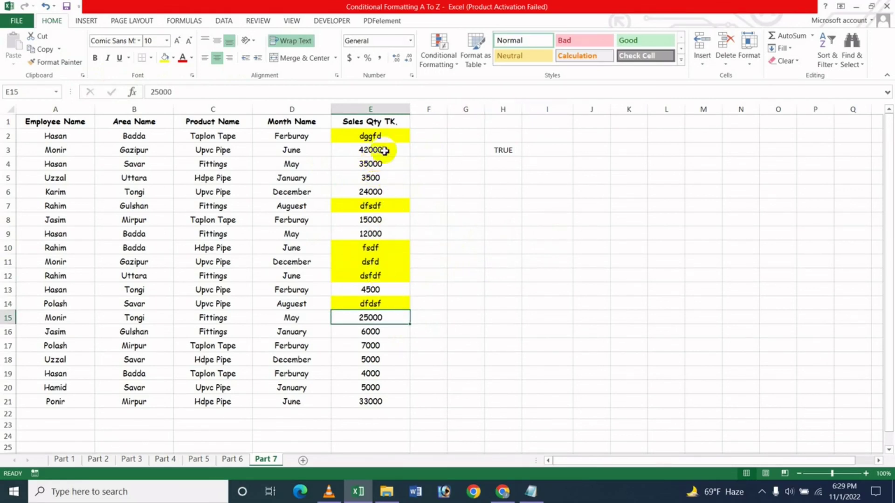
left_click(536, 263)
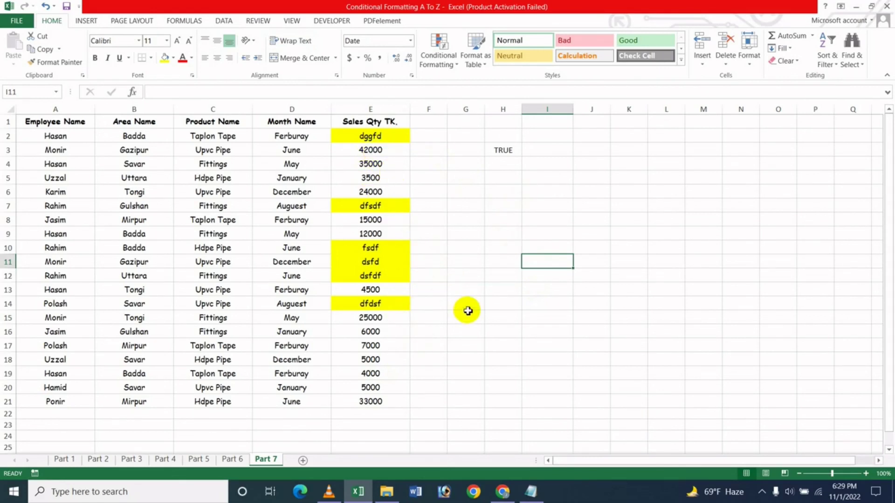
left_click(462, 252)
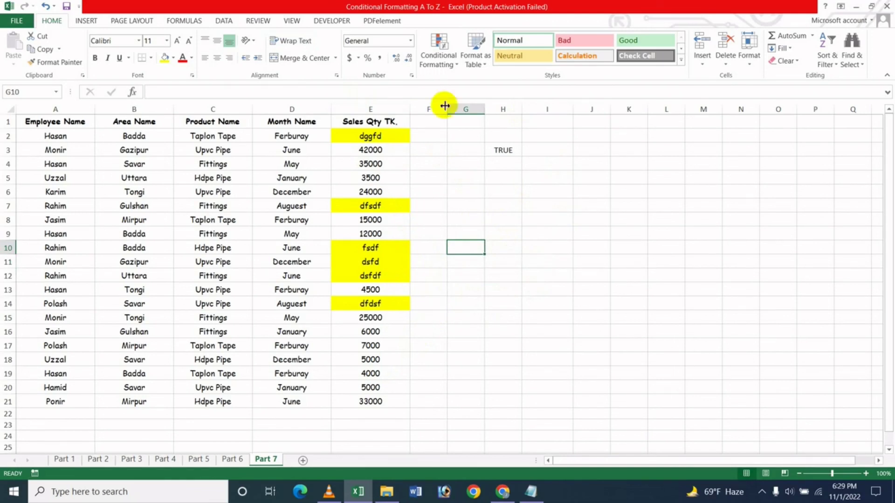
left_click(442, 59)
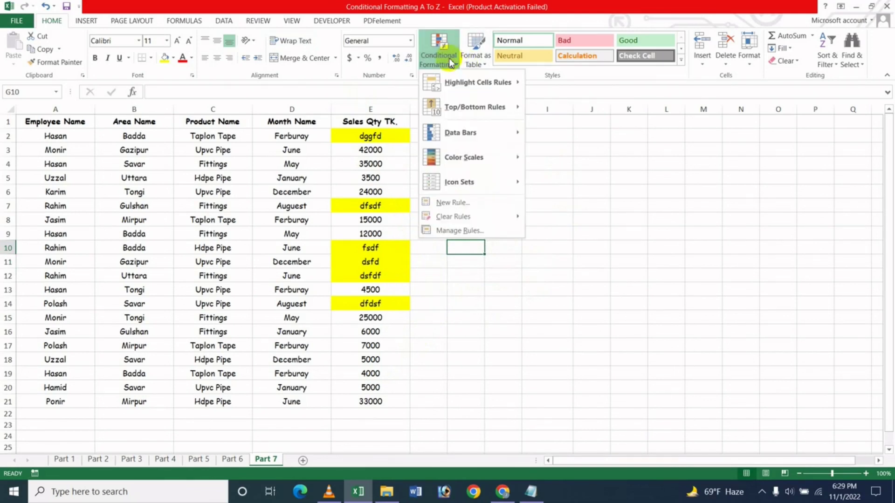
left_click(468, 203)
left_click(553, 240)
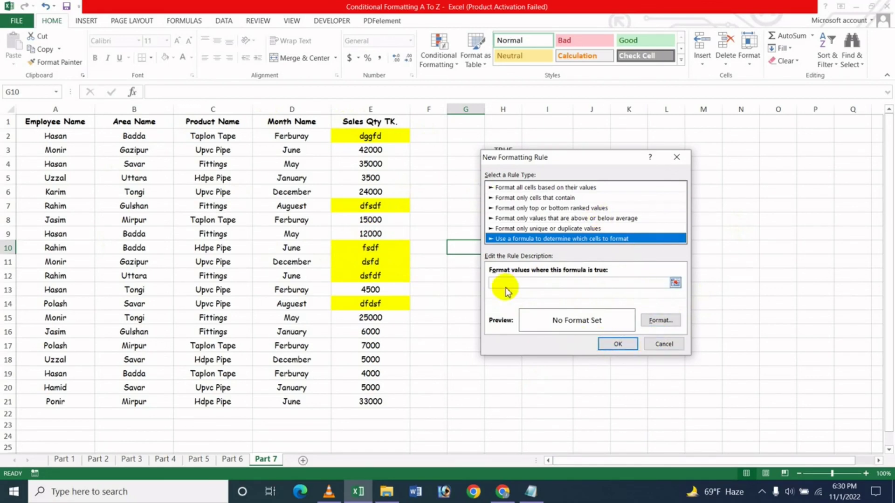
left_click(665, 344)
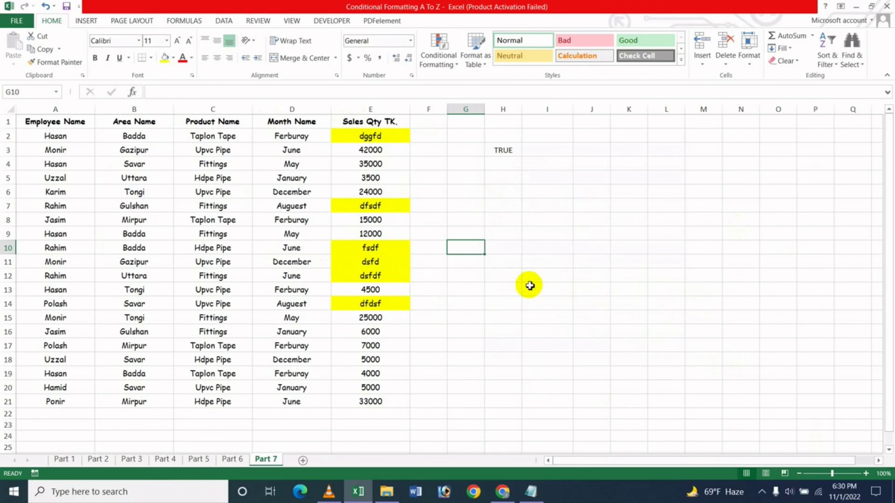
Switch to Chrome and show the top of the JK Update Technology channel's videos page on YouTube.
left_click(502, 491)
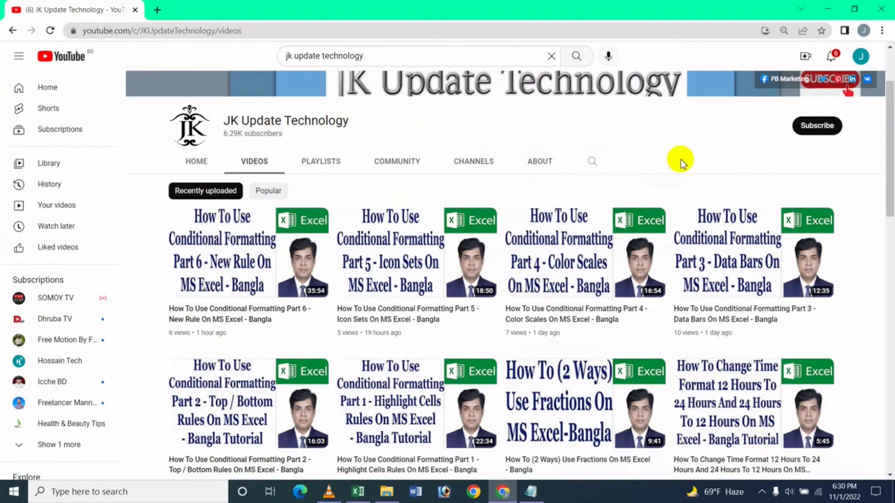
scroll(540, 140, "up", 2)
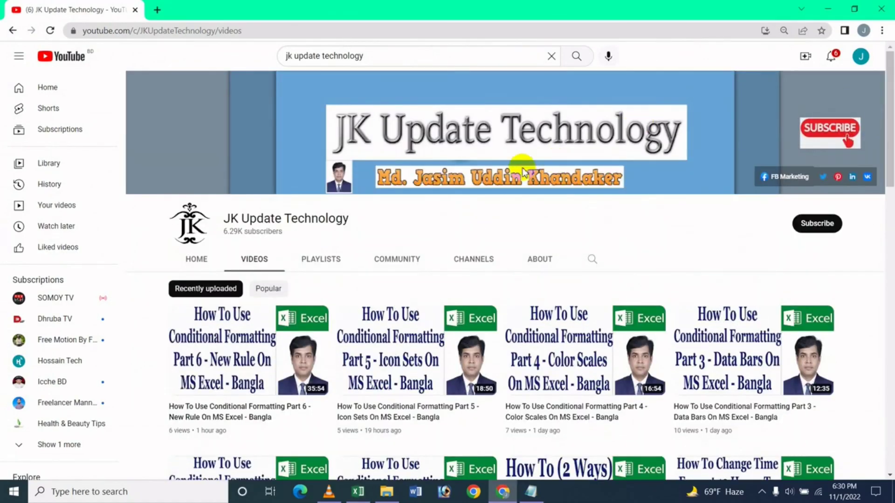